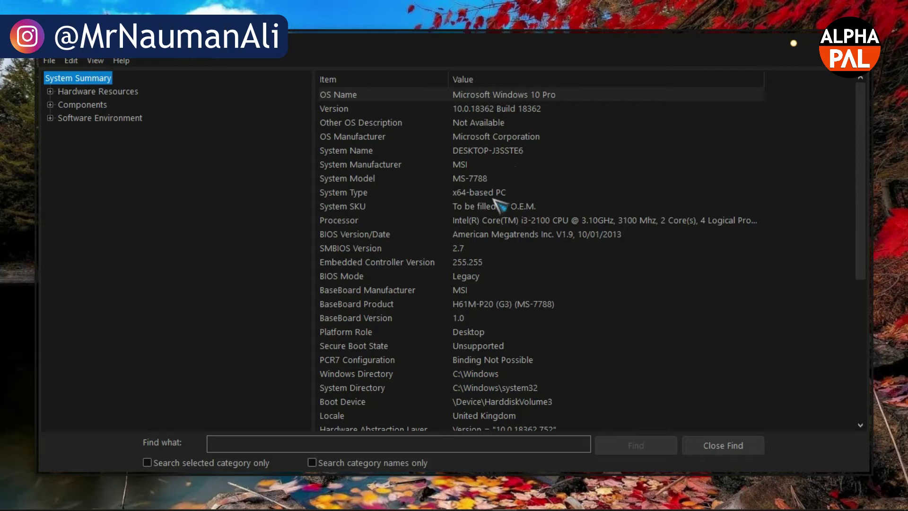
Read through the System Summary for the operating system, processor, BIOS and memory details.
scroll(506, 201, "down", 2)
scroll(506, 201, "down", 3)
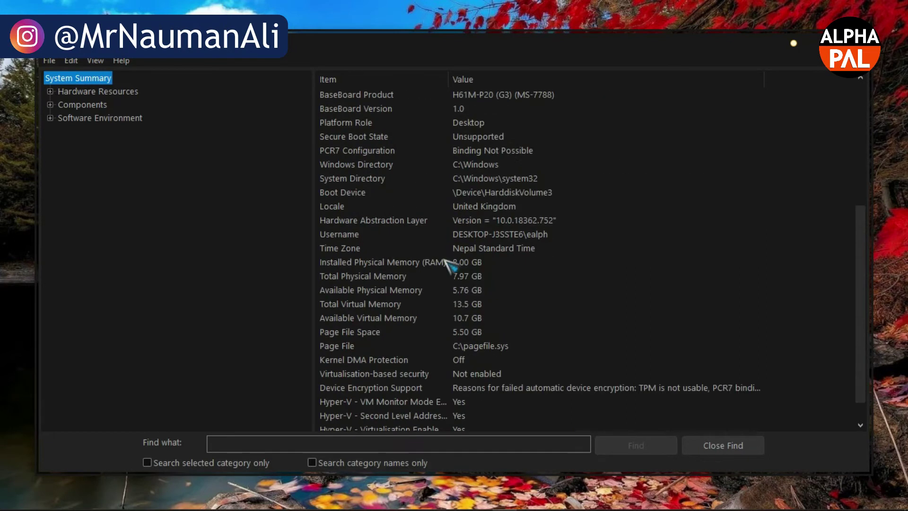
scroll(509, 279, "down", 1)
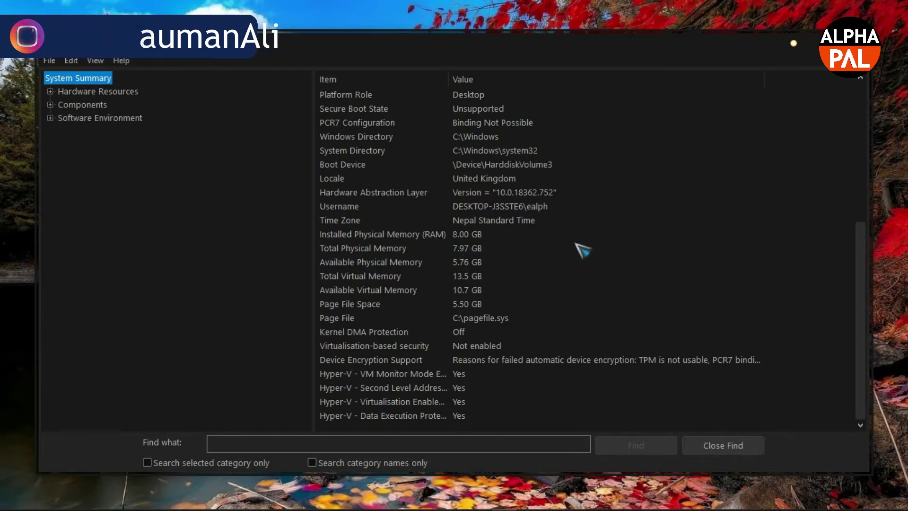
scroll(576, 244, "up", 5)
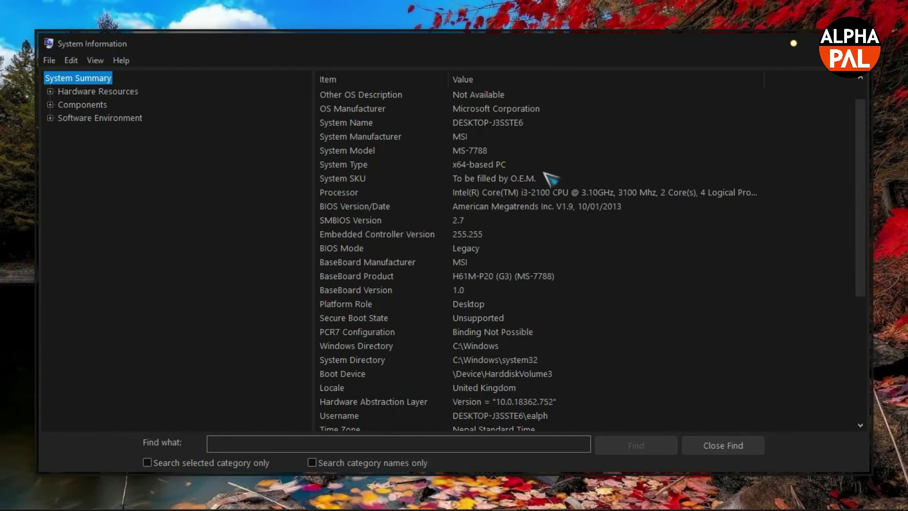
scroll(551, 178, "up", 1)
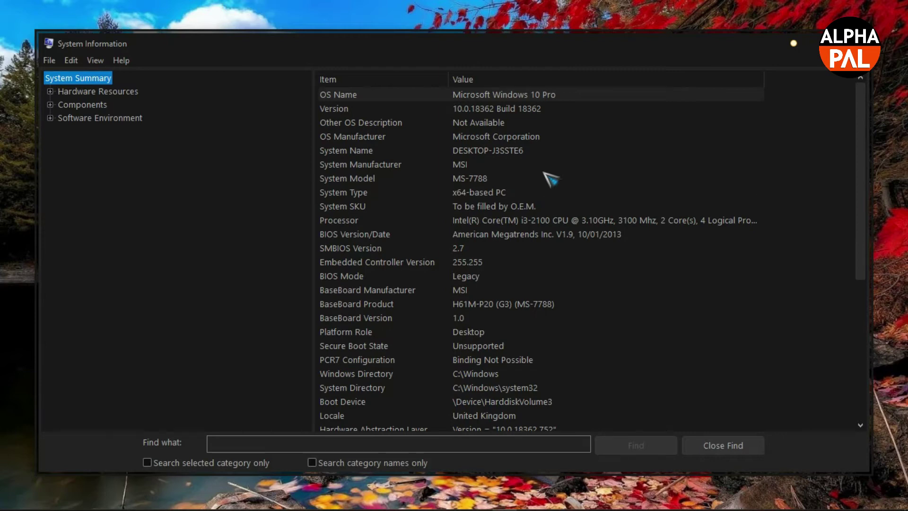
Expand Hardware Resources, Components with Multimedia, and Software Environment, viewing the Conflicts/Sharing details.
left_click(107, 92)
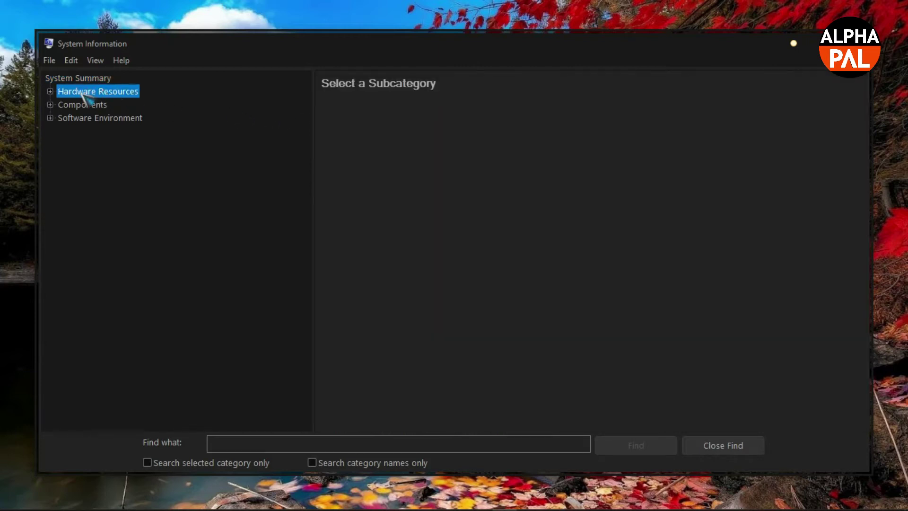
left_click(50, 91)
left_click(101, 105)
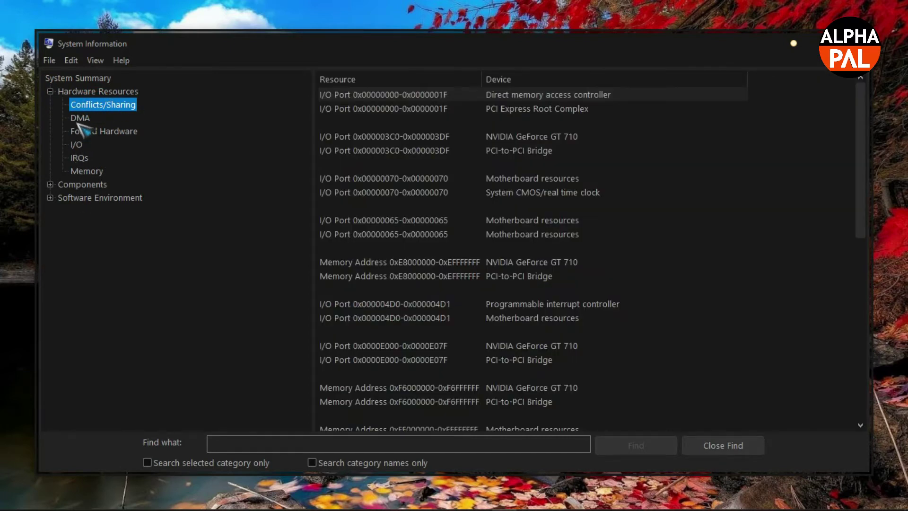
left_click(49, 185)
left_click(63, 197)
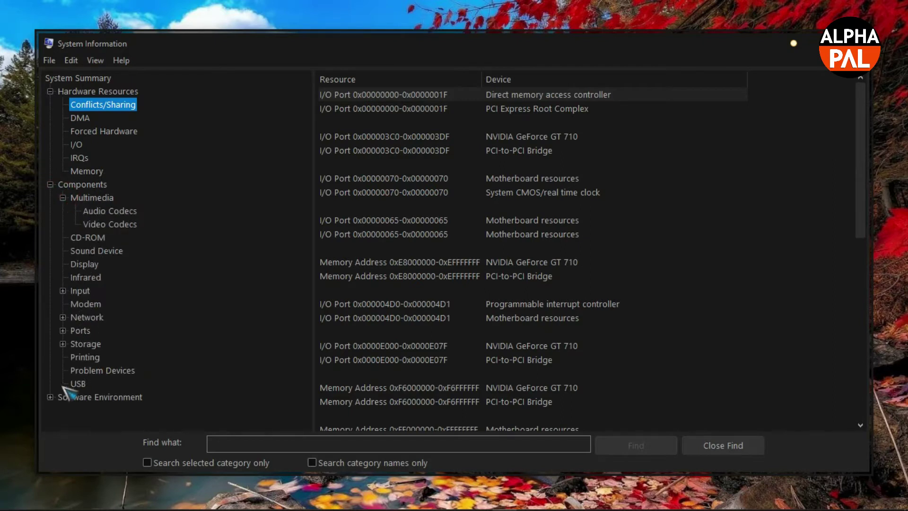
left_click(50, 397)
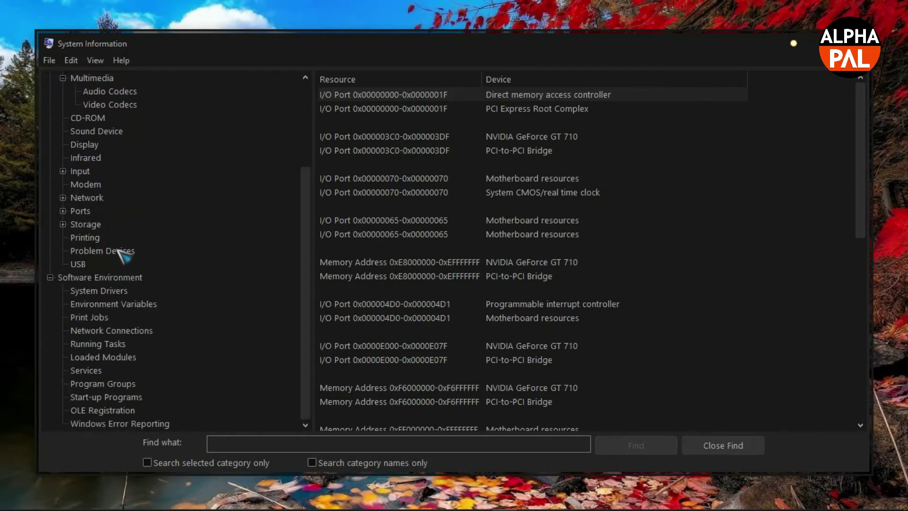
scroll(113, 360, "up", 3)
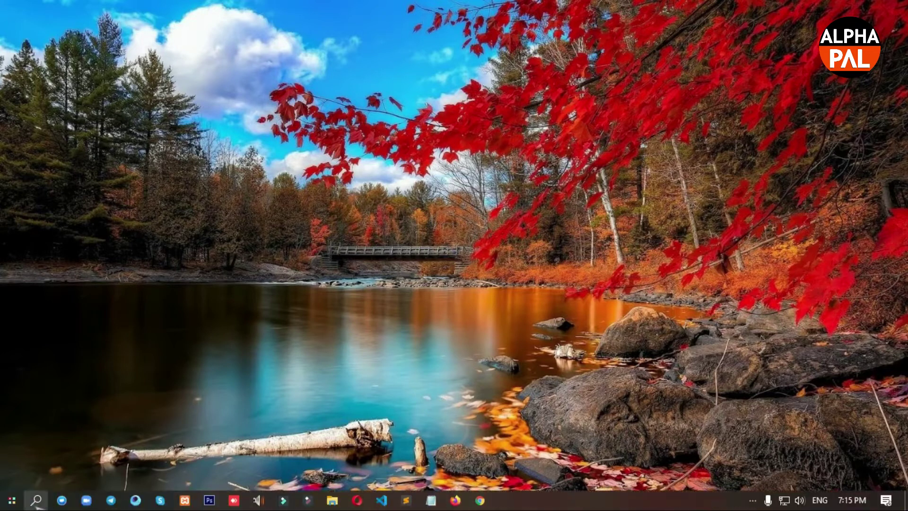
Search Windows for "lan" and open the Language settings.
left_click(36, 500)
type("lan")
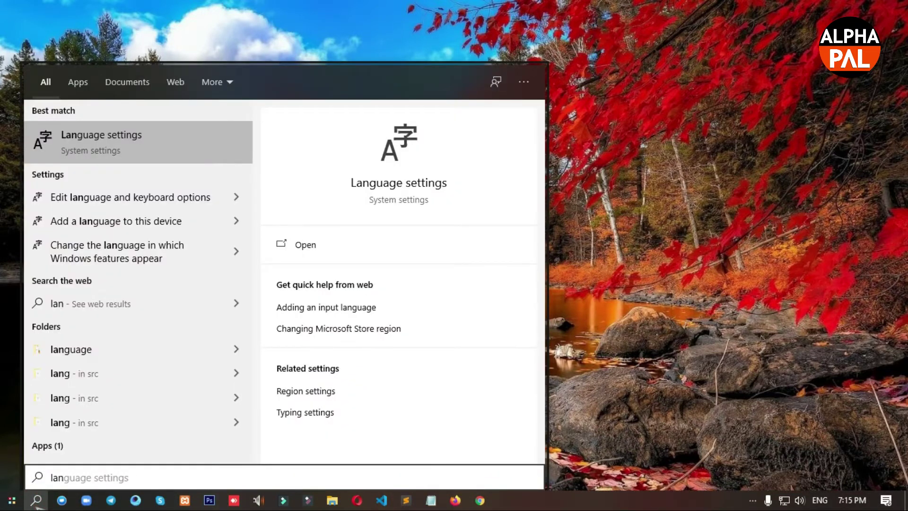
left_click(137, 149)
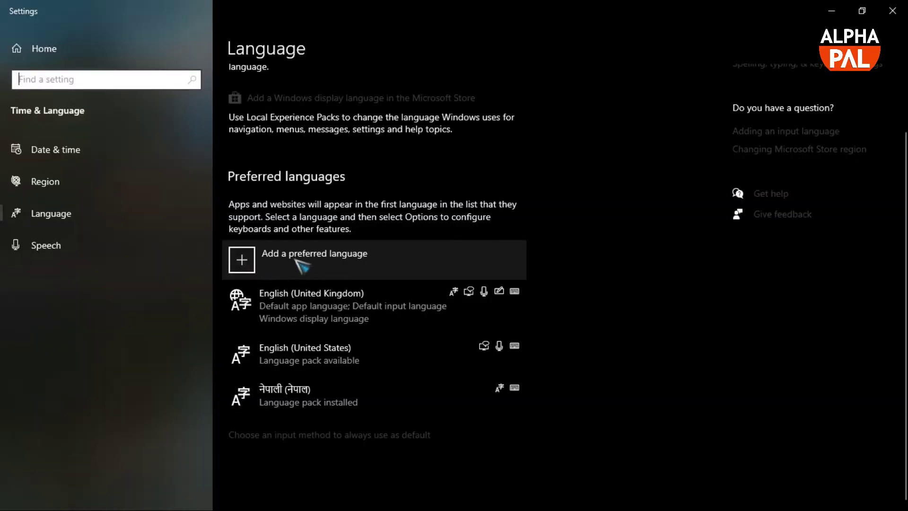
Add Hindi as a preferred language and install its language pack with the text-to-speech and handwriting features.
left_click(269, 265)
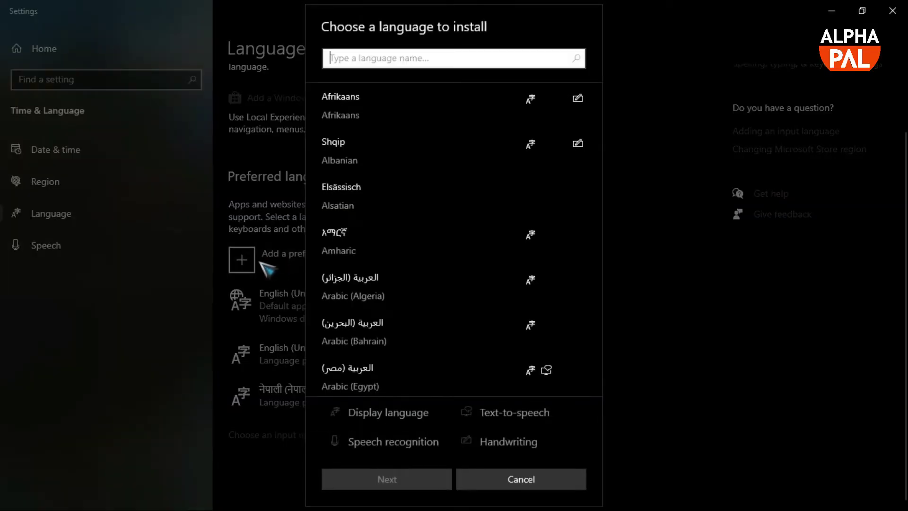
scroll(430, 130, "down", 4)
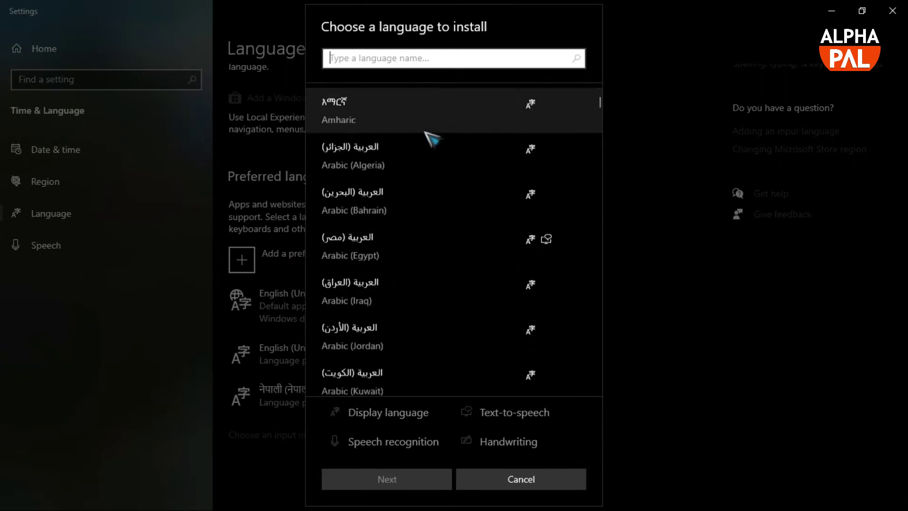
scroll(416, 231, "up", 4)
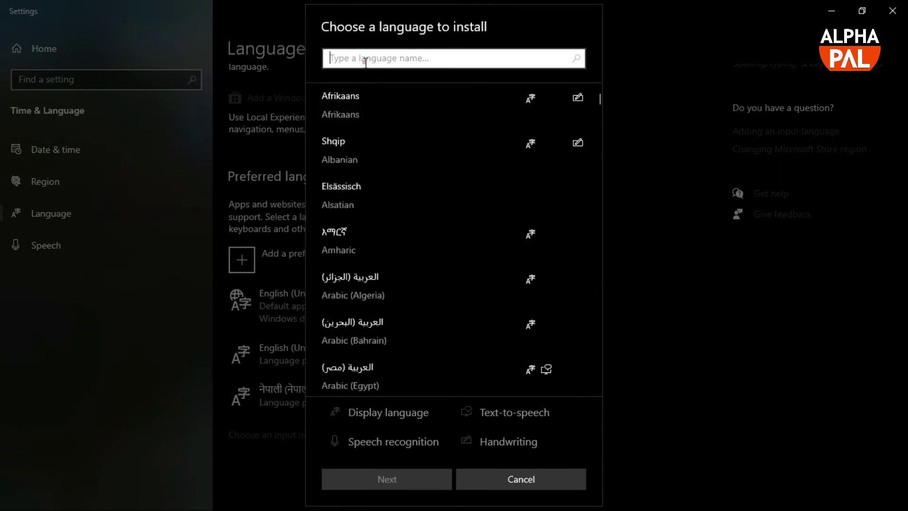
type("hindi")
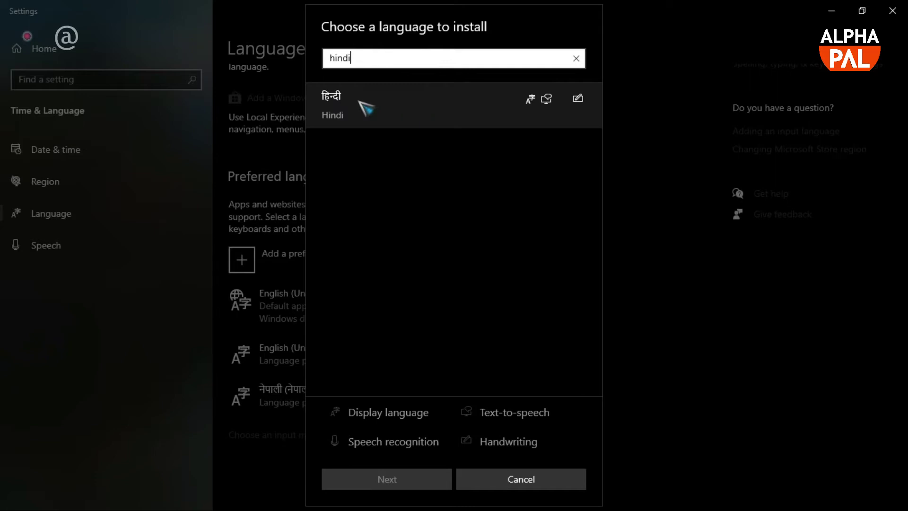
left_click(410, 97)
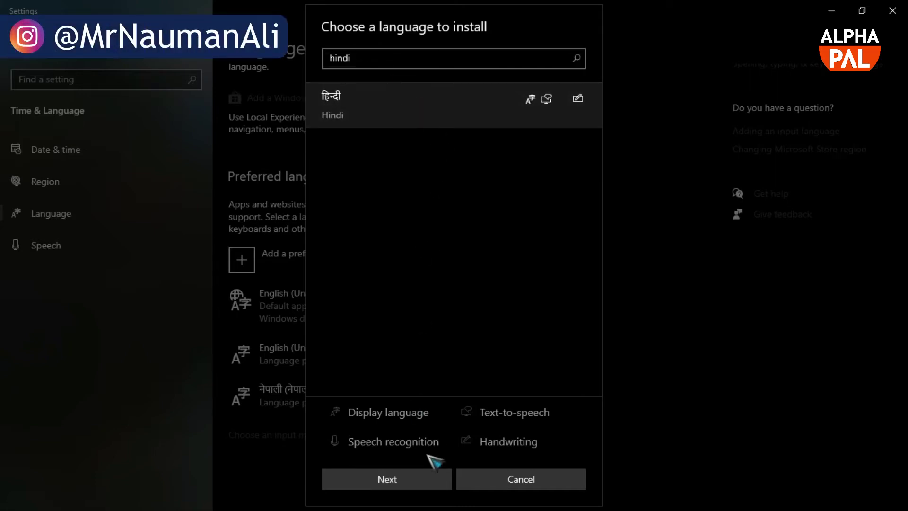
left_click(417, 481)
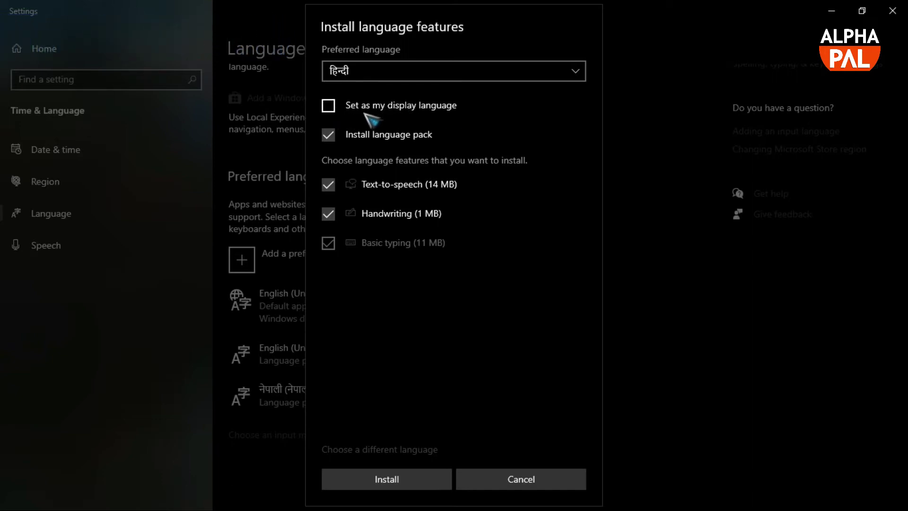
left_click(427, 485)
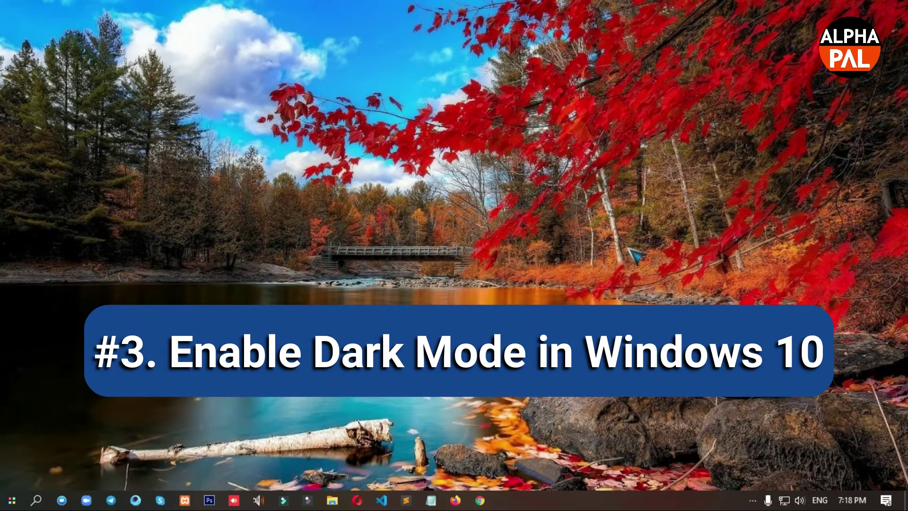
Refresh the desktop, and search Windows for "theme" to open Themes and related settings.
right_click(619, 237)
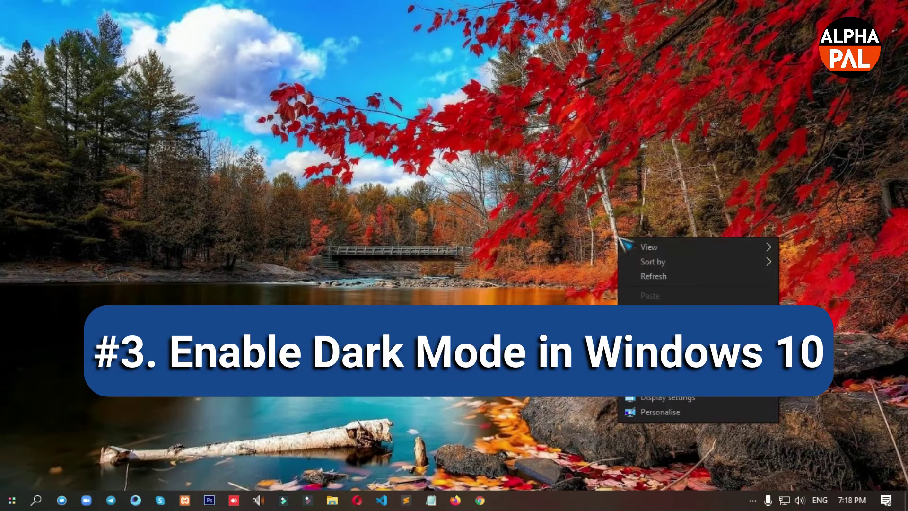
left_click(654, 277)
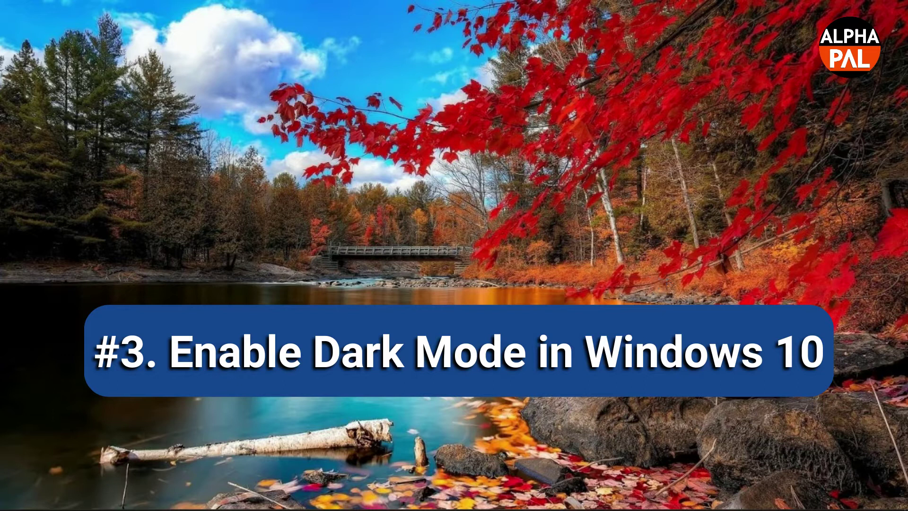
left_click(37, 500)
type("th")
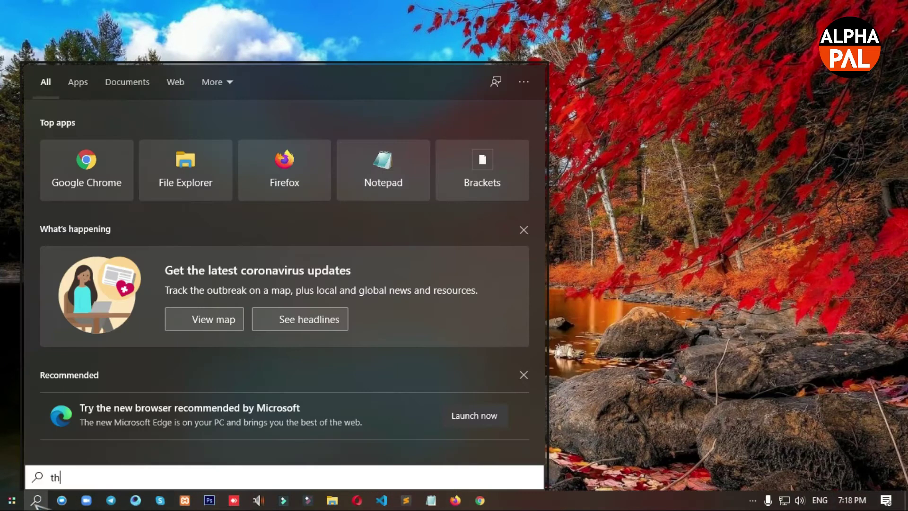
type("eme")
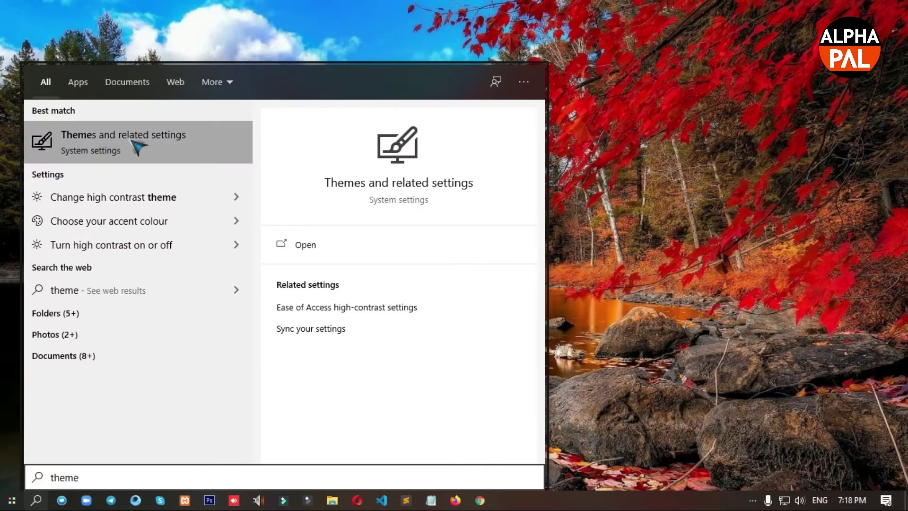
left_click(164, 145)
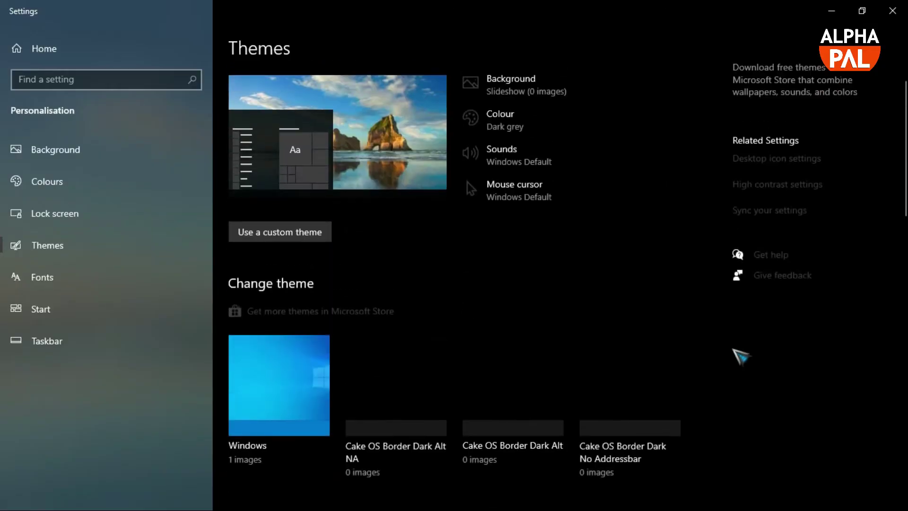
Apply the Cake OS Round Dark theme from the installed themes.
scroll(444, 348, "down", 3)
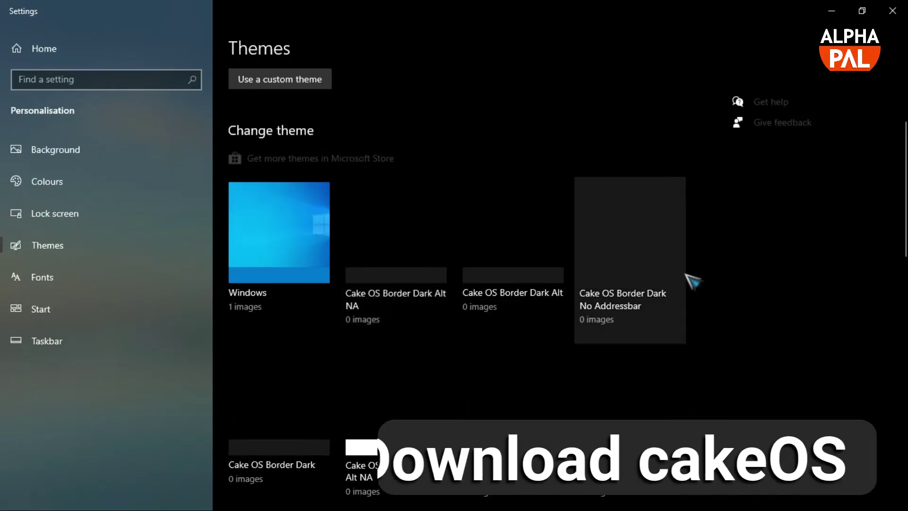
scroll(381, 288, "down", 6)
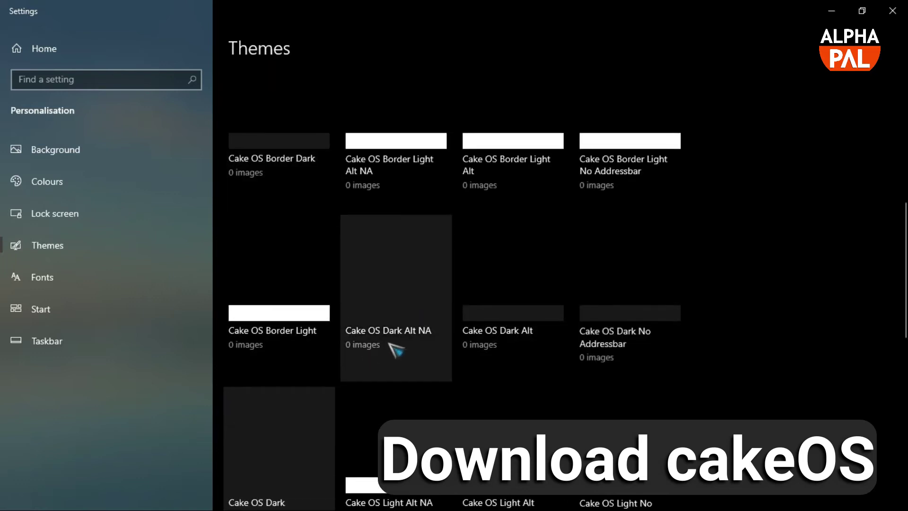
scroll(396, 349, "down", 3)
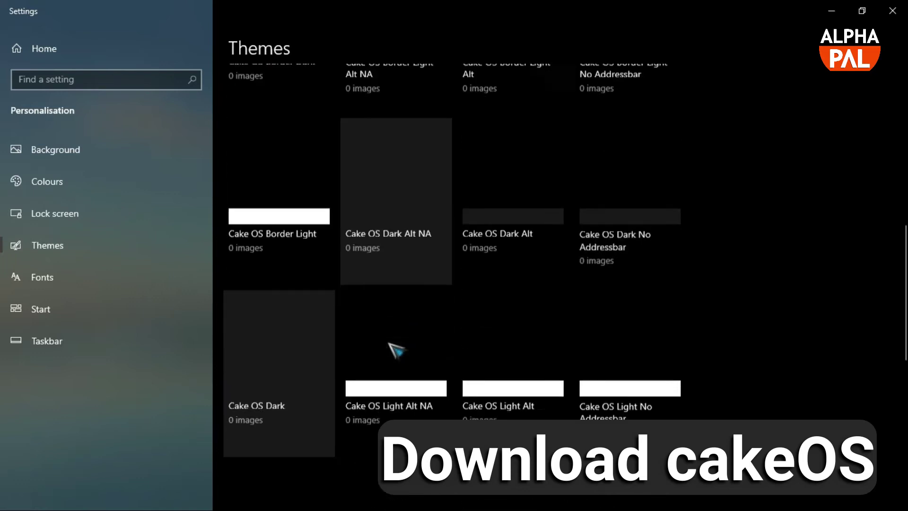
scroll(355, 293, "down", 4)
scroll(406, 298, "up", 3)
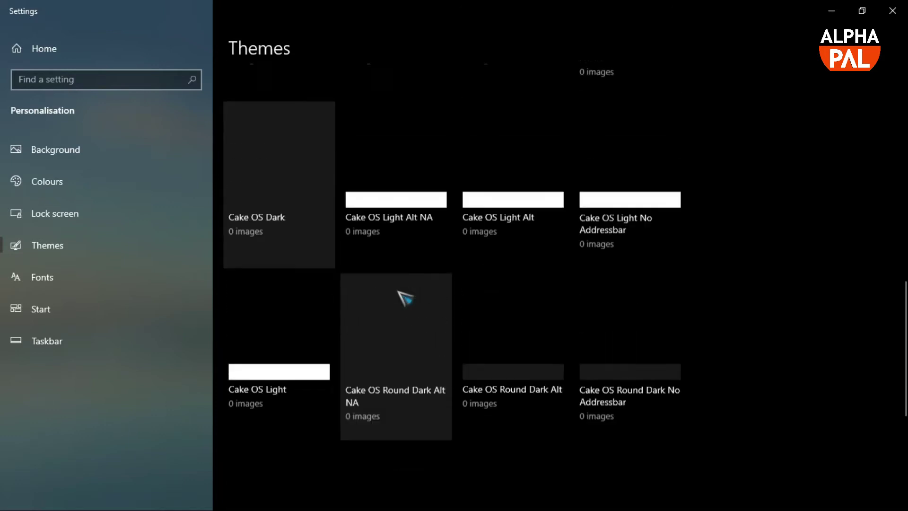
scroll(405, 298, "down", 7)
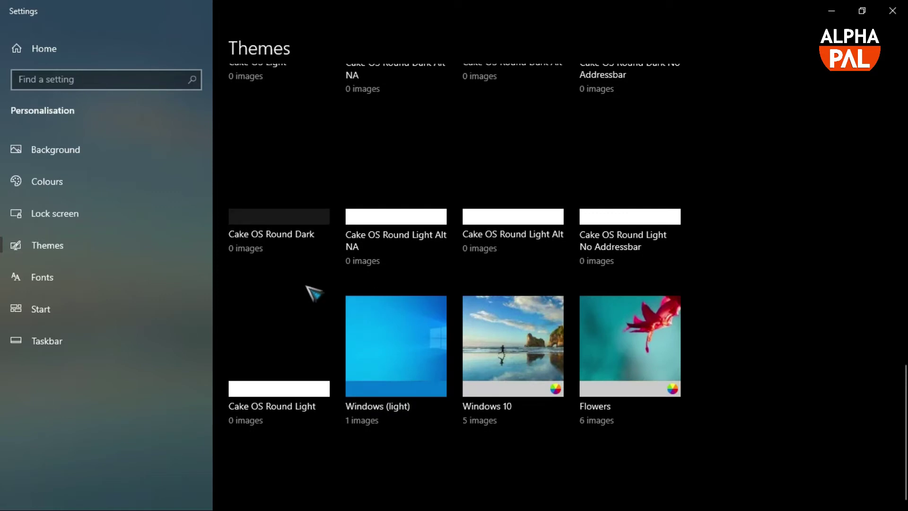
left_click(273, 234)
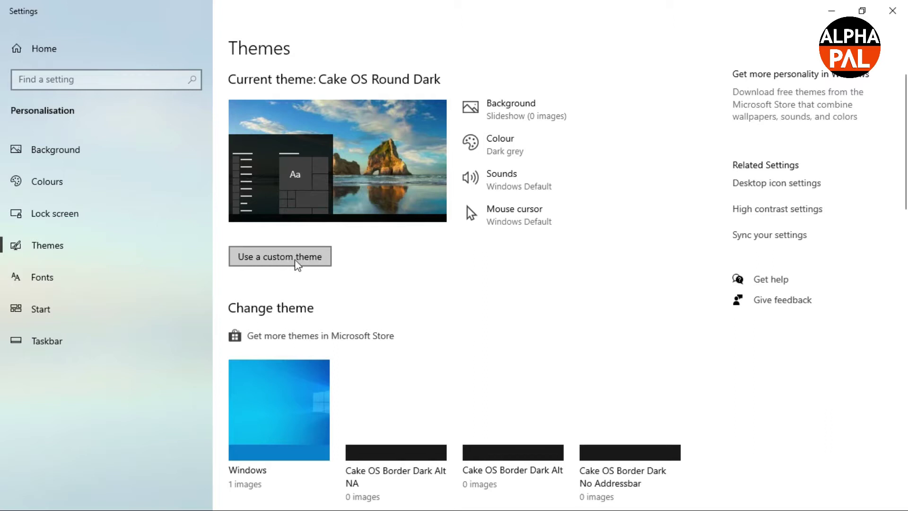
Review the available themes and switch to using a custom theme.
scroll(328, 264, "down", 10)
scroll(407, 331, "down", 5)
scroll(283, 388, "down", 3)
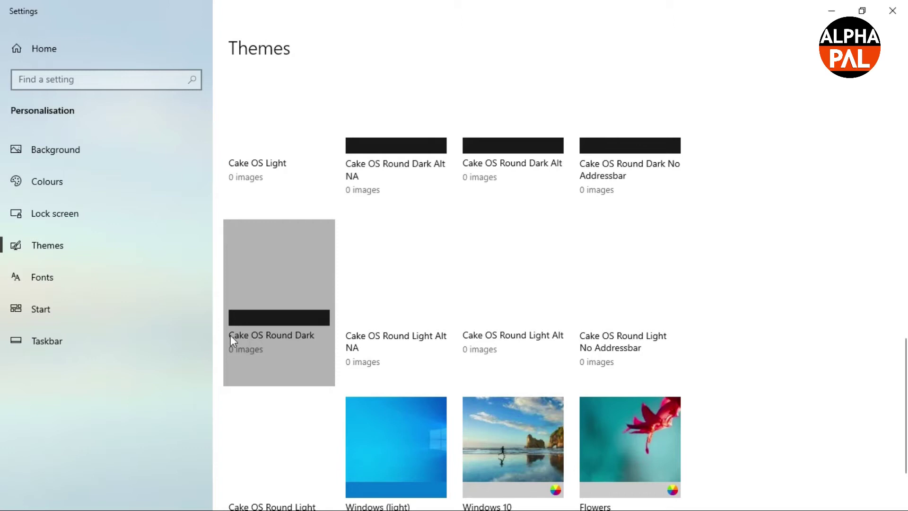
scroll(255, 331, "up", 15)
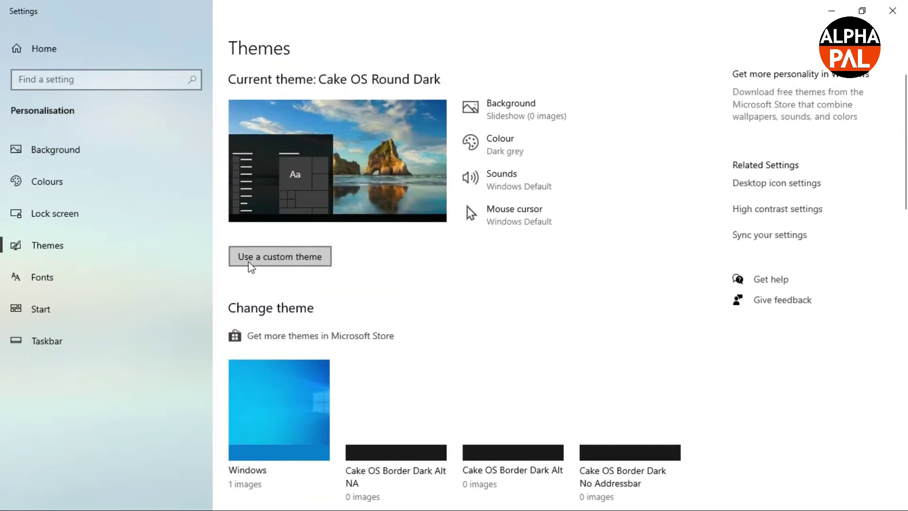
left_click(308, 259)
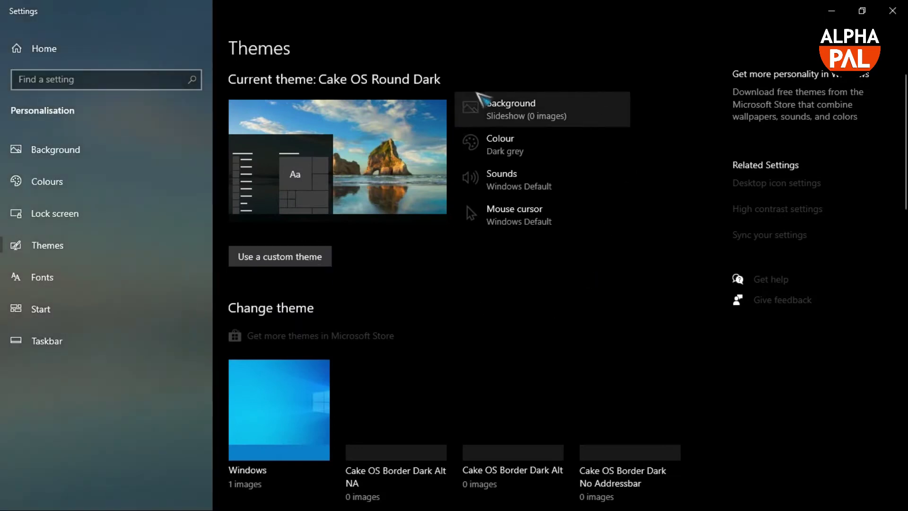
scroll(413, 179, "down", 12)
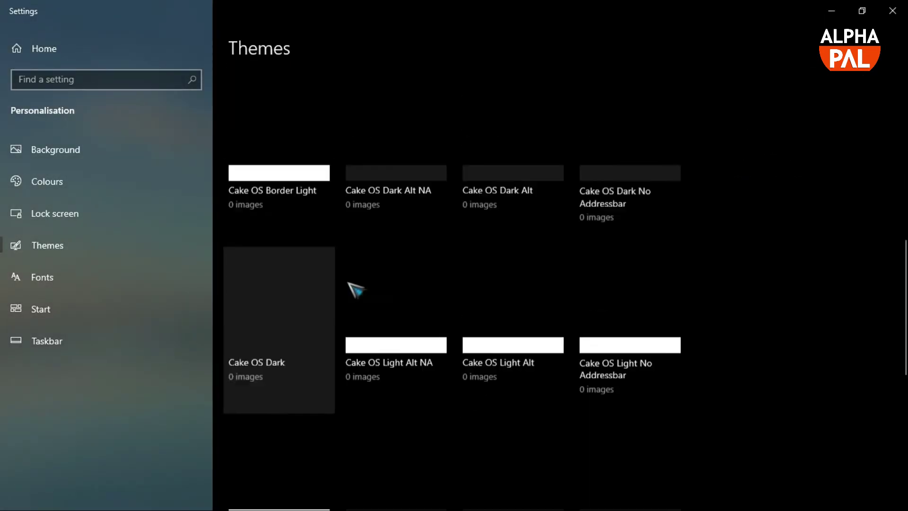
scroll(558, 294, "down", 1)
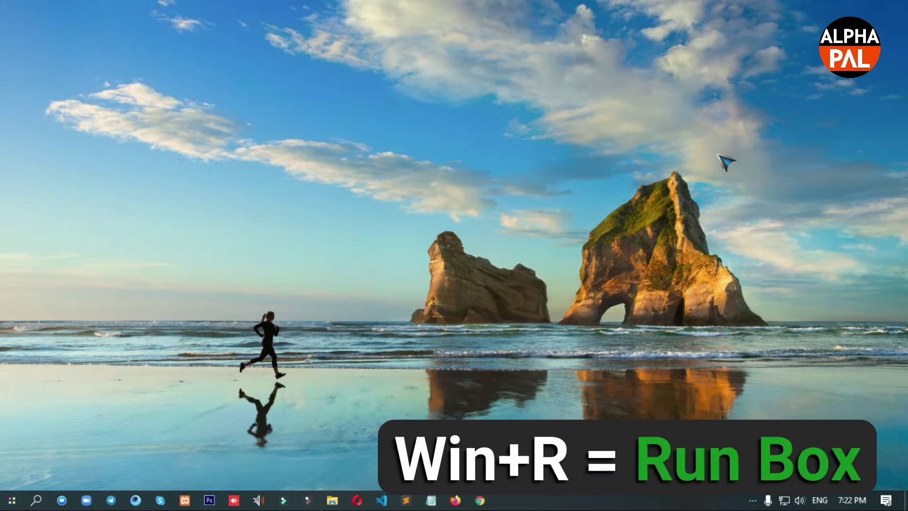
Open the Windows Temp folder by running "temp" from the Run dialog.
key("super+r")
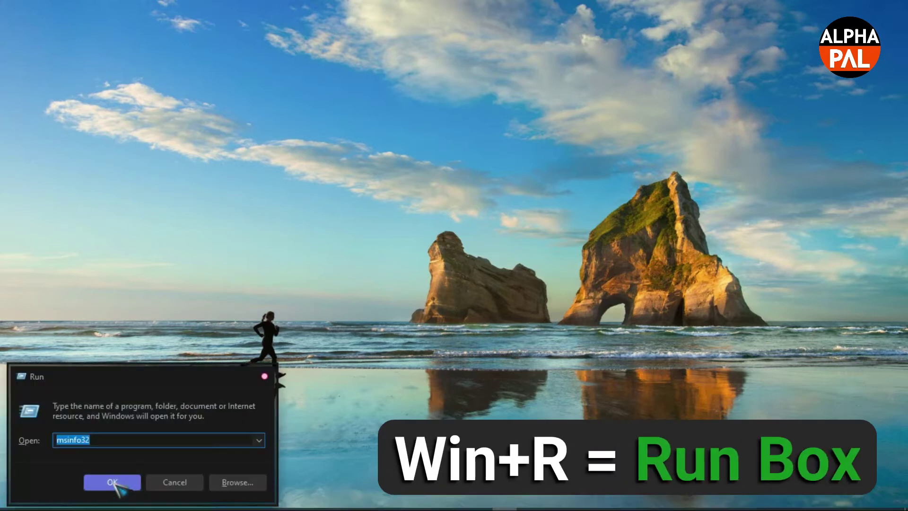
type("t")
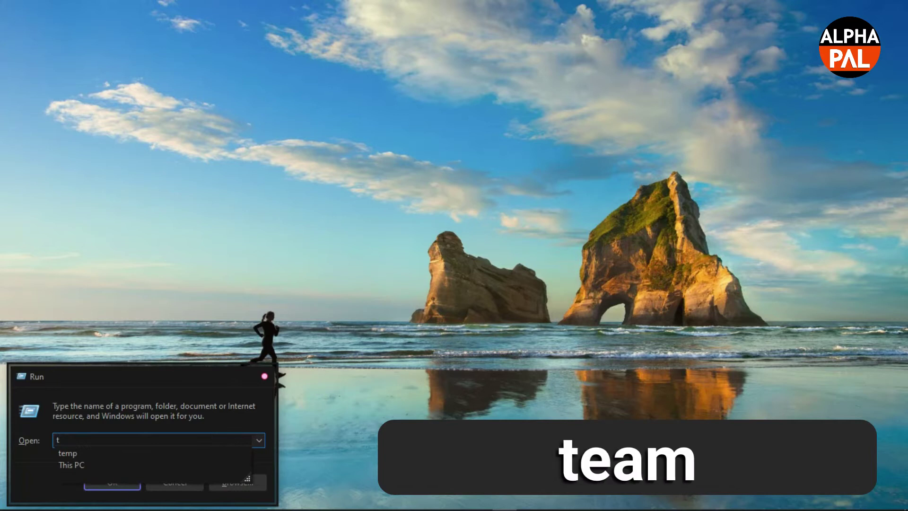
type("emp")
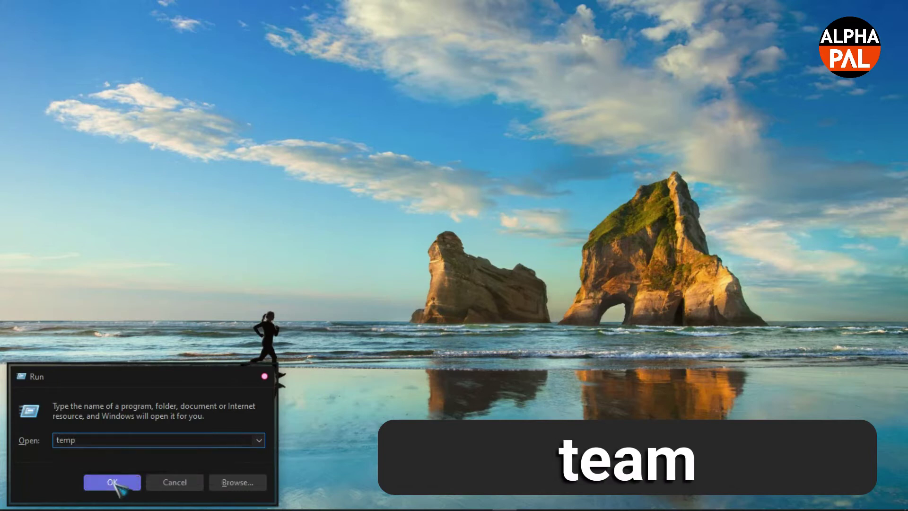
left_click(114, 482)
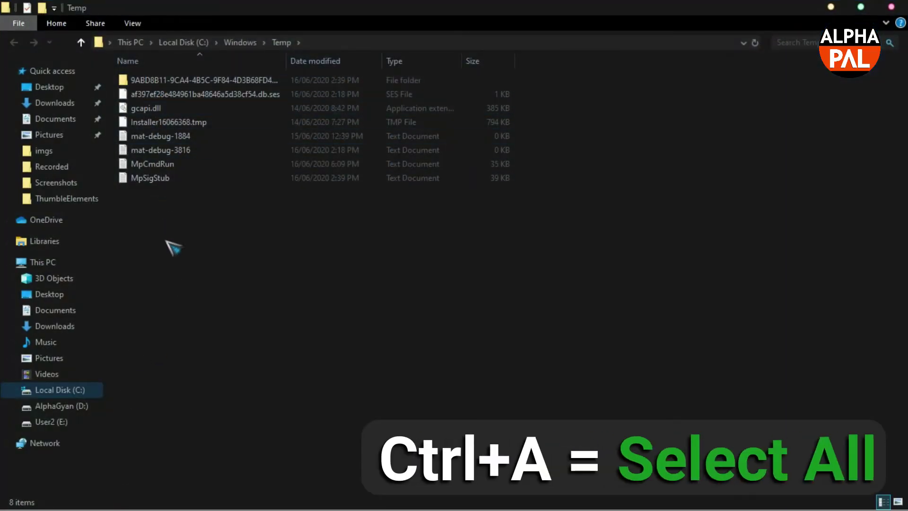
Permanently delete all items in the Windows Temp folder, and close the folder window.
key("ctrl+a")
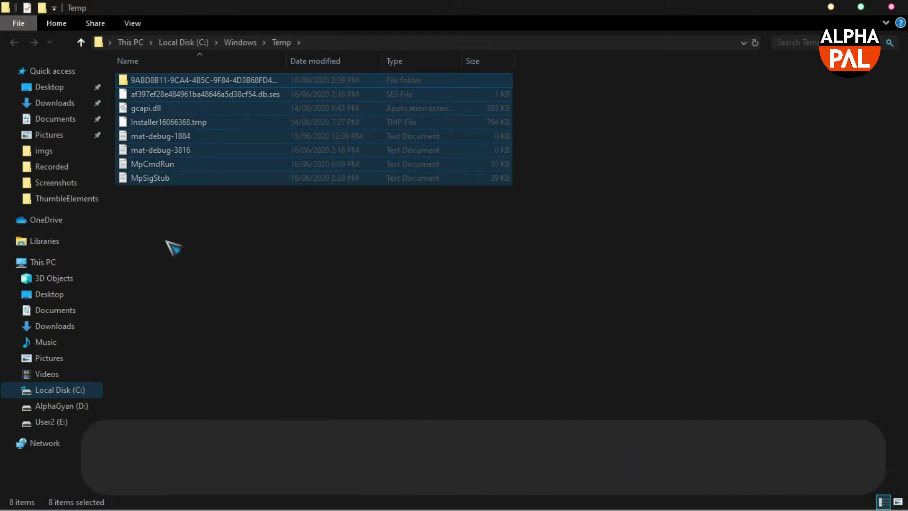
key("shift+Delete")
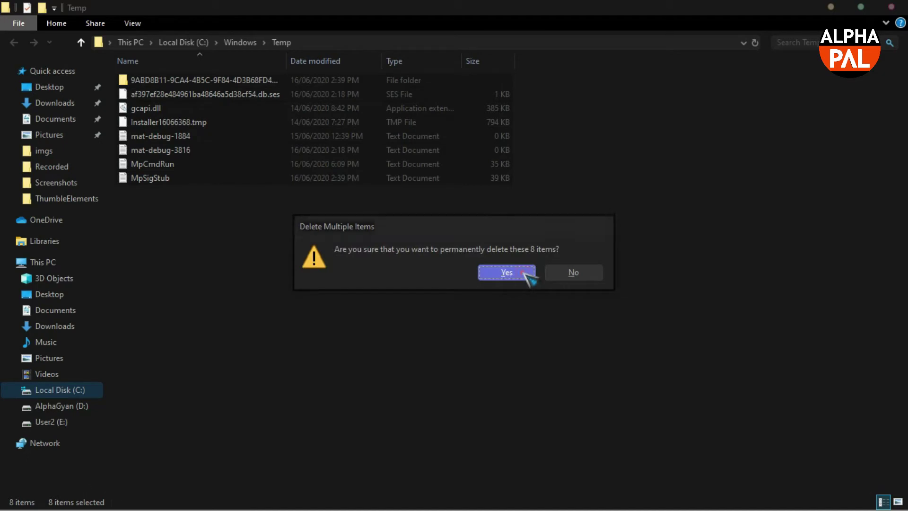
left_click(524, 273)
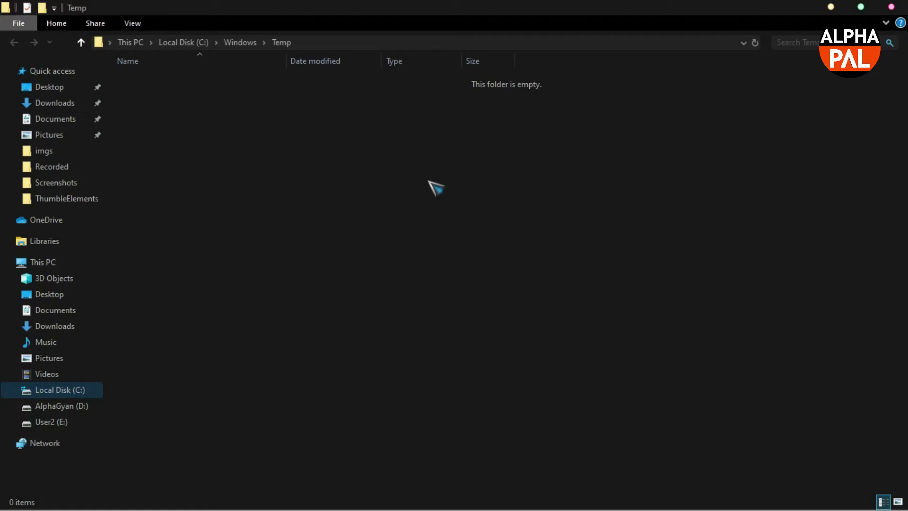
left_click(891, 7)
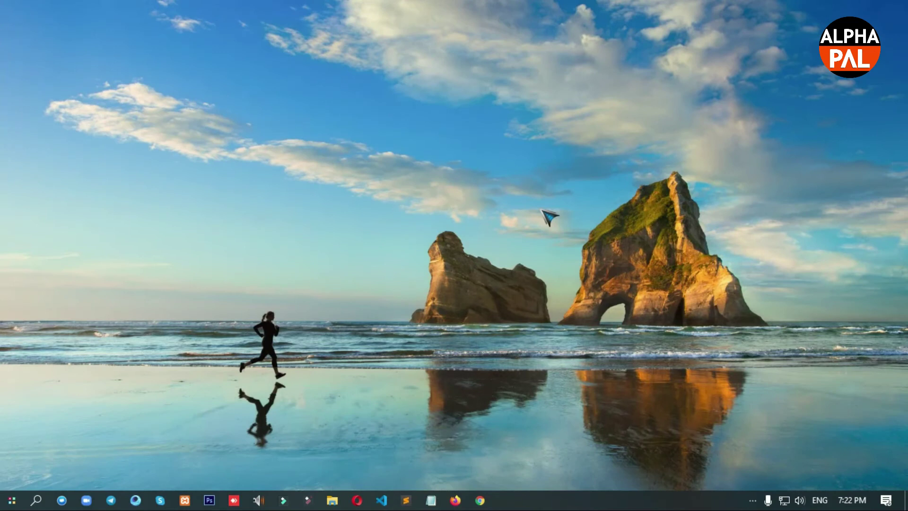
Open the user's local temporary files folder by running "%temp%" from the Run dialog.
key("super+r")
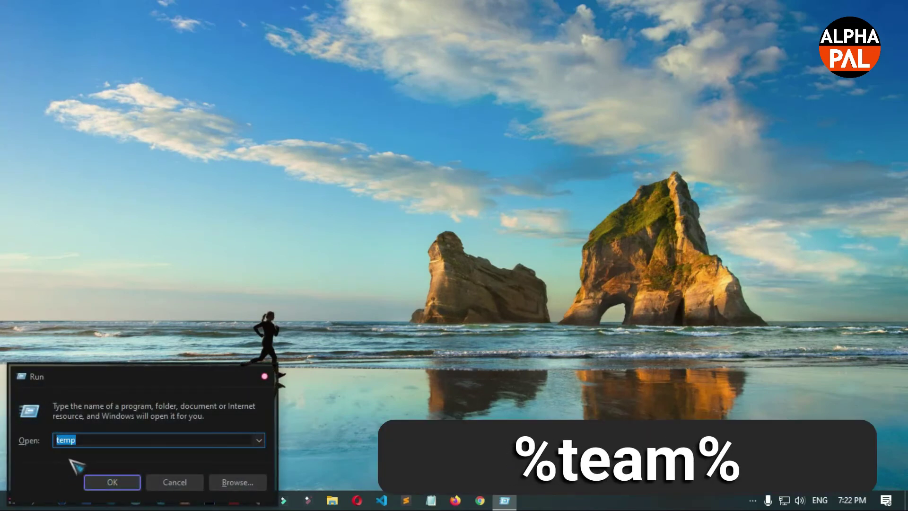
key("Right")
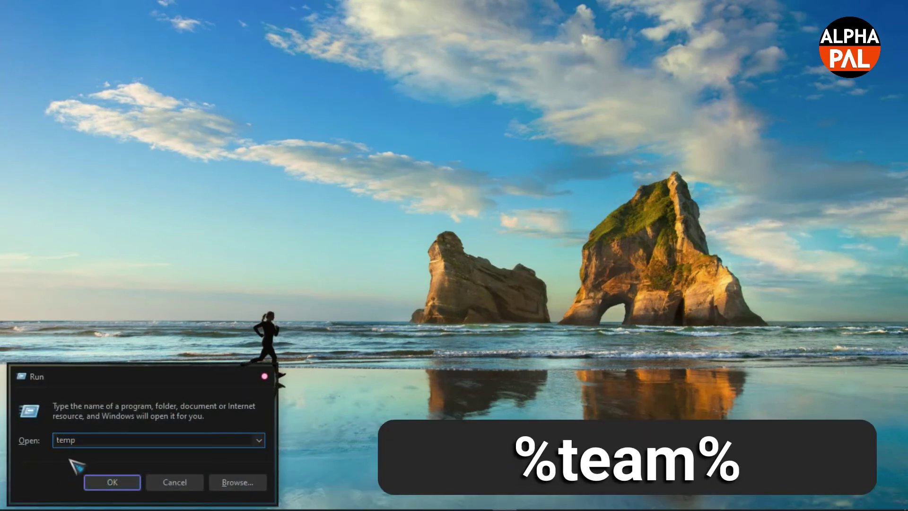
key("Home")
type("%temp%")
key("End")
type("%")
left_click(133, 482)
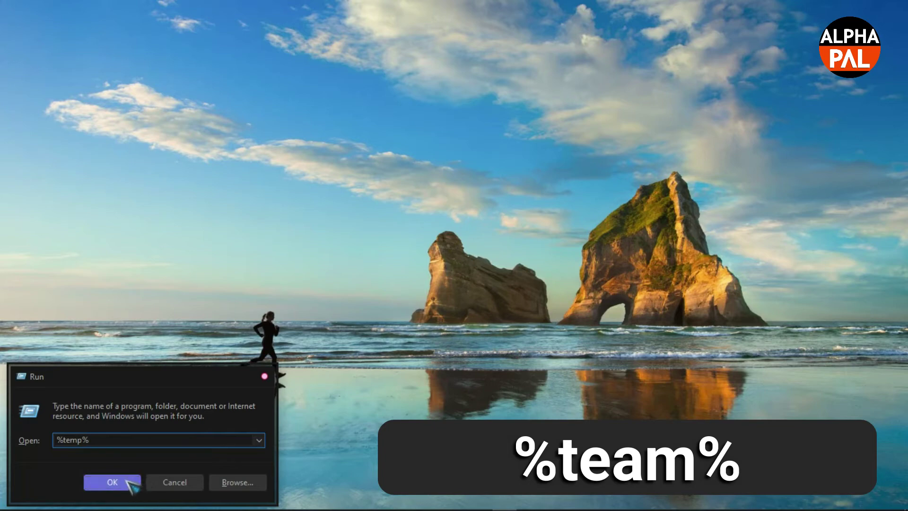
Permanently delete everything in the user's Temp folder, granting administrator permission for all current items.
scroll(302, 326, "down", 20)
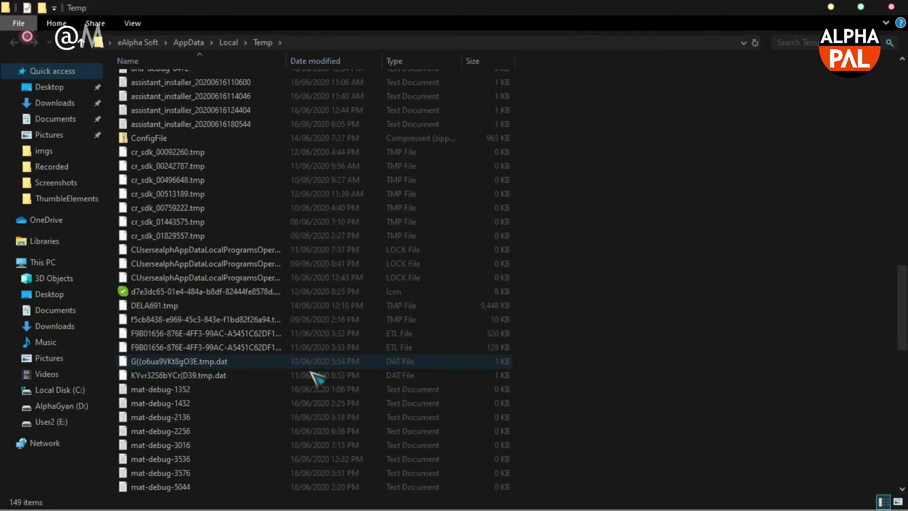
scroll(313, 382, "up", 20)
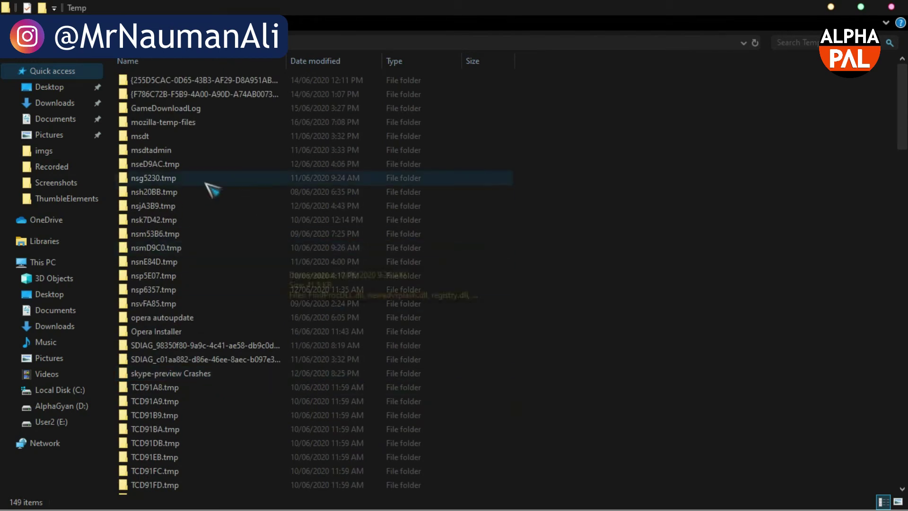
scroll(246, 283, "down", 15)
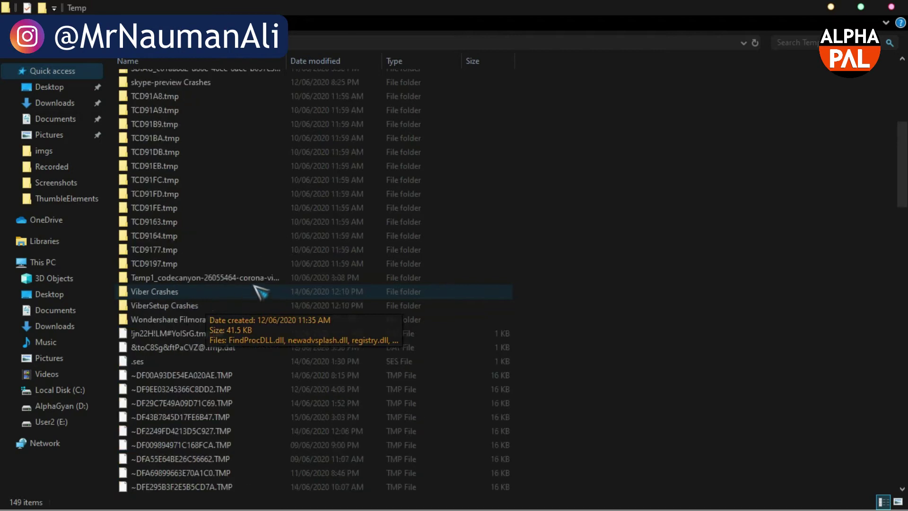
scroll(257, 286, "up", 15)
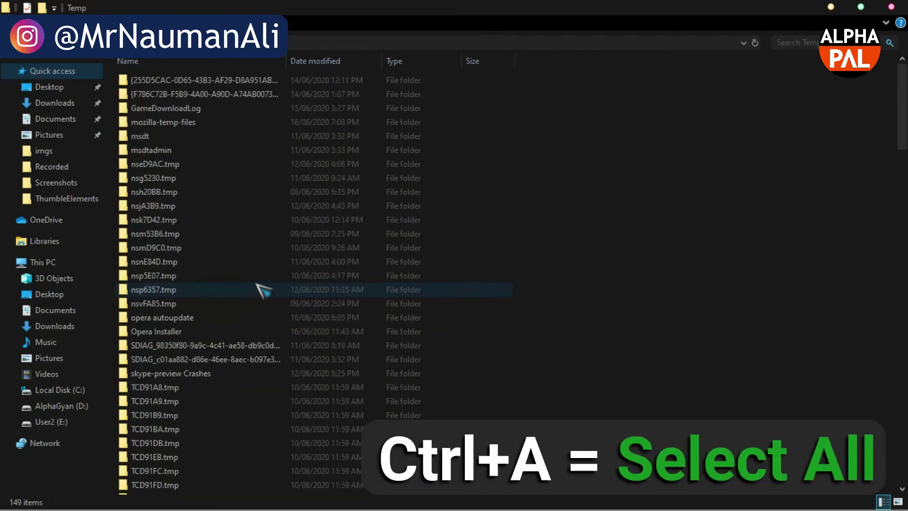
key("ctrl+a")
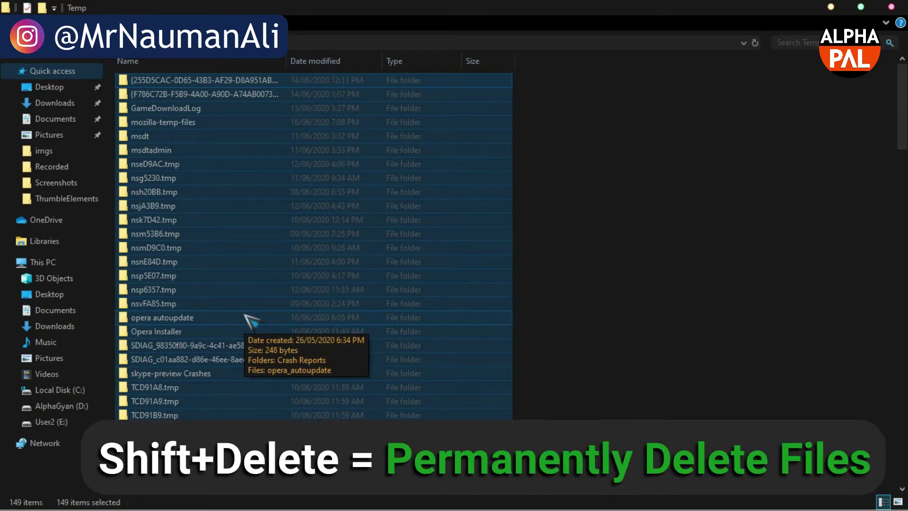
key("shift+Delete")
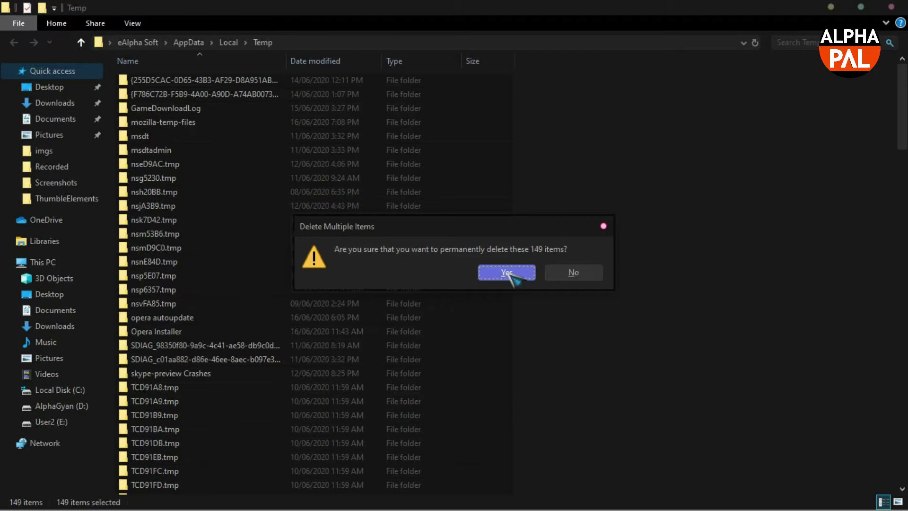
left_click(506, 272)
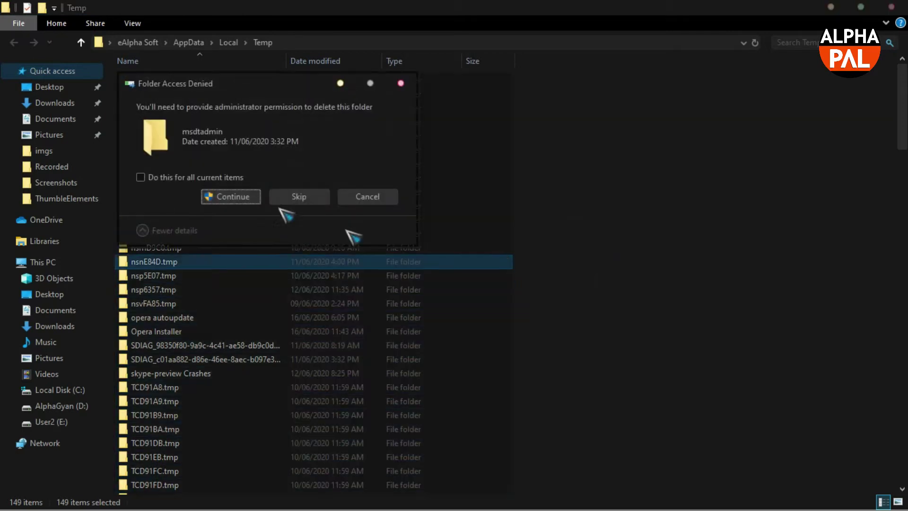
left_click(163, 179)
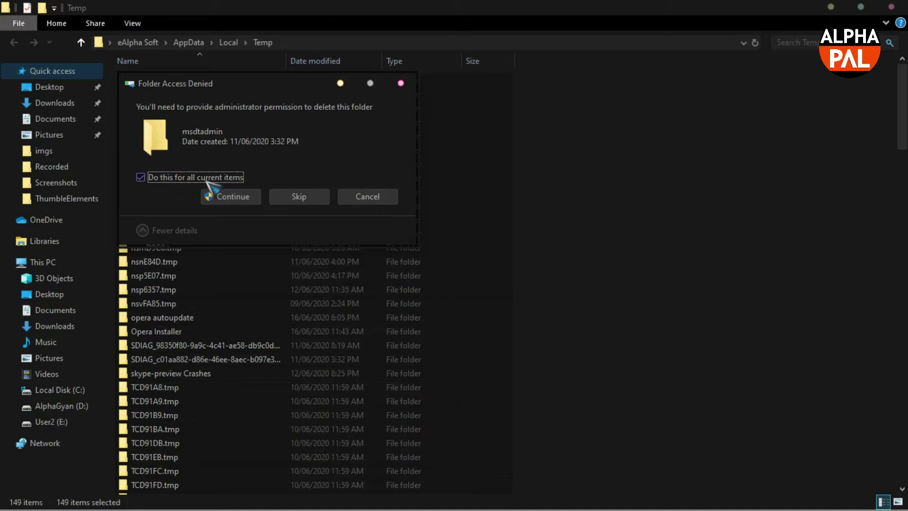
left_click(241, 198)
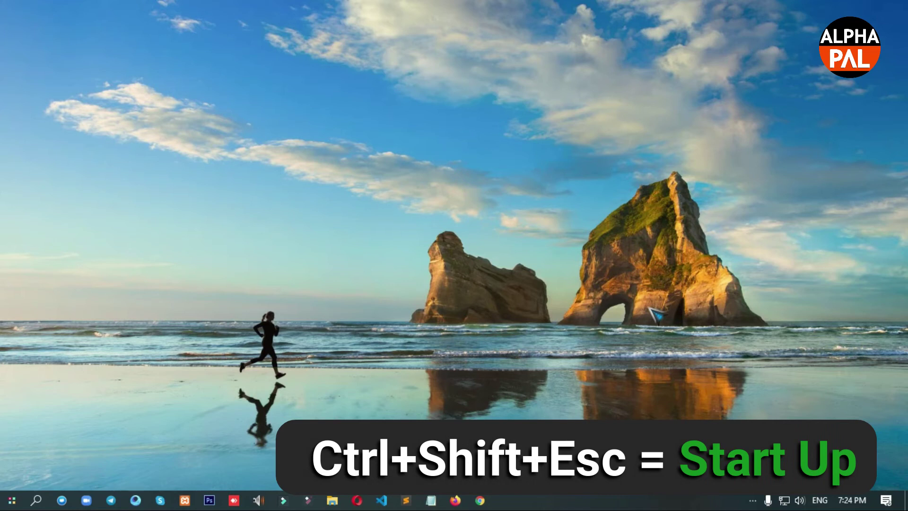
Open Task Manager and enable the Windows Security notification entry in the start-up apps.
key("ctrl+shift+Escape")
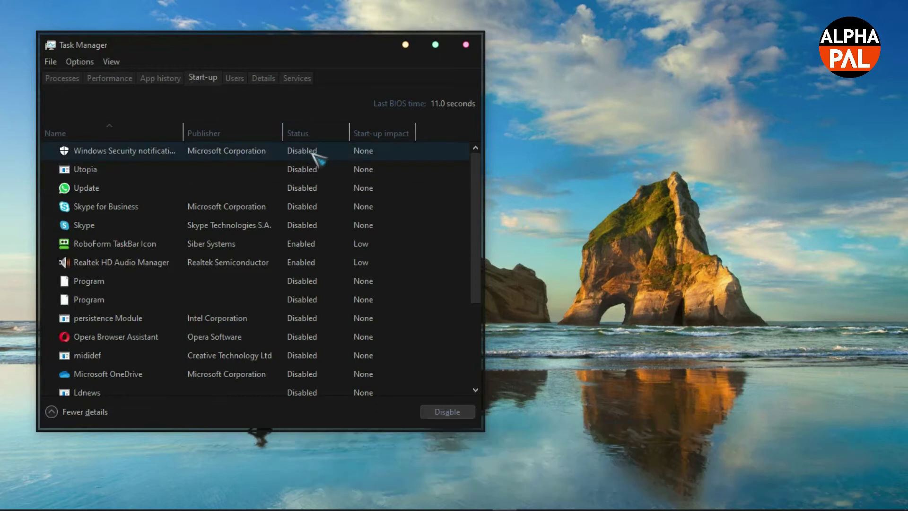
left_click(312, 154)
left_click(430, 414)
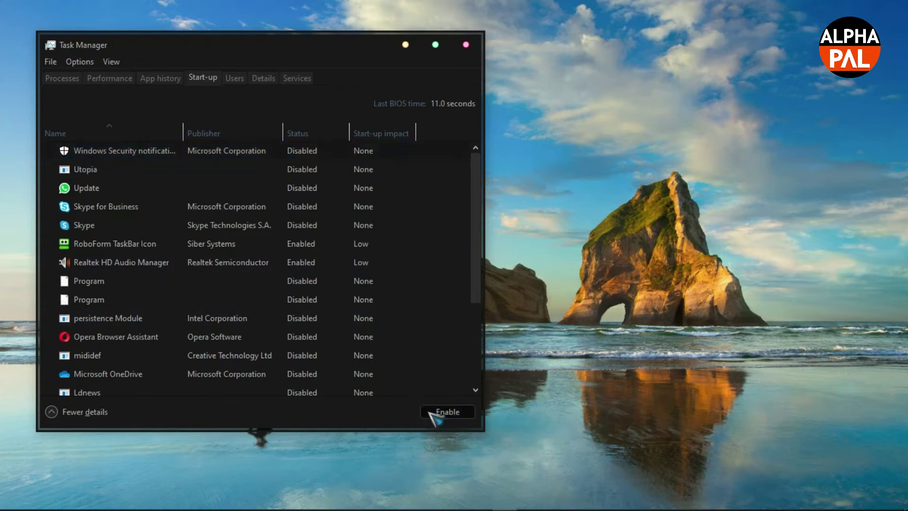
Disable the Windows Security notification start-up entry again, and close Task Manager.
left_click(304, 156)
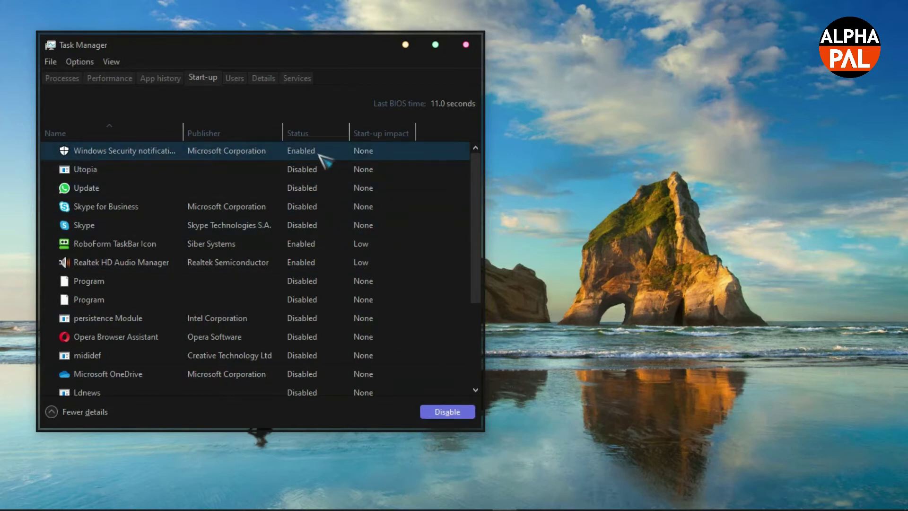
left_click(427, 415)
left_click(312, 158)
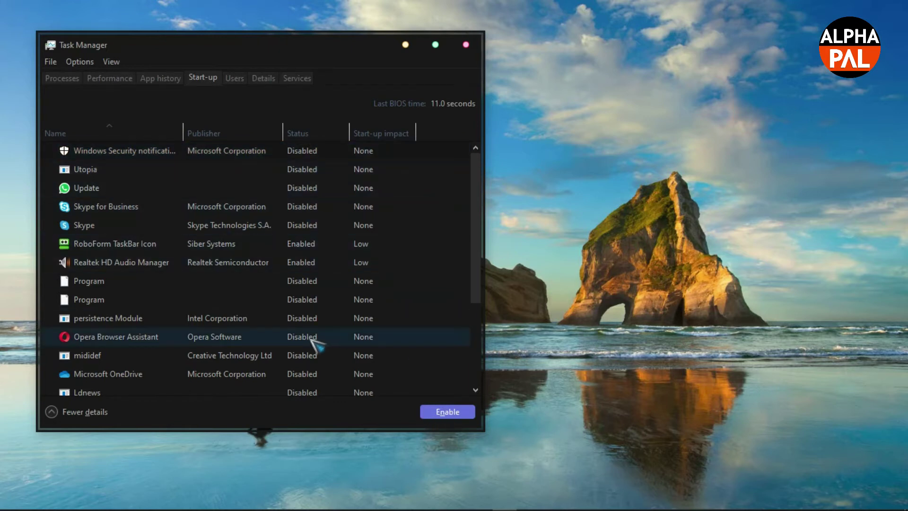
mouse_move(477, 222)
left_mouse_down()
mouse_move(473, 331)
mouse_move(485, 233)
mouse_move(477, 219)
left_mouse_up()
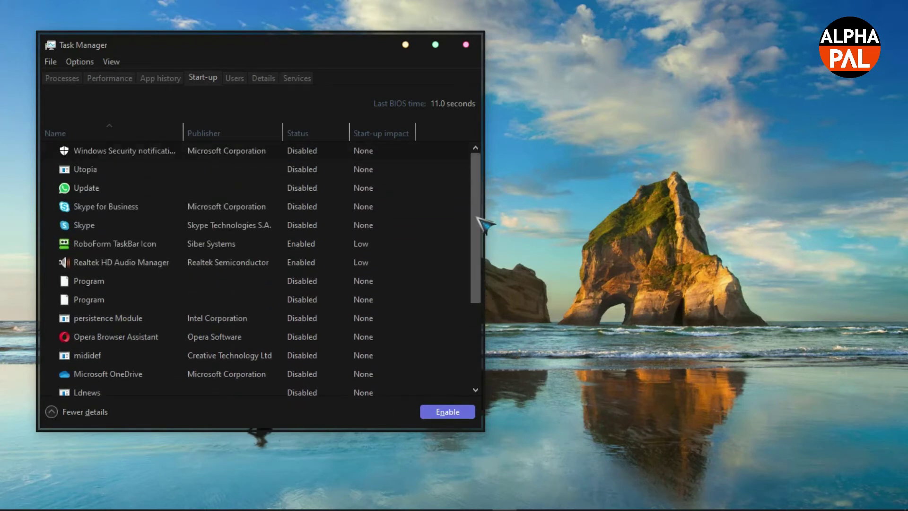
left_click(467, 45)
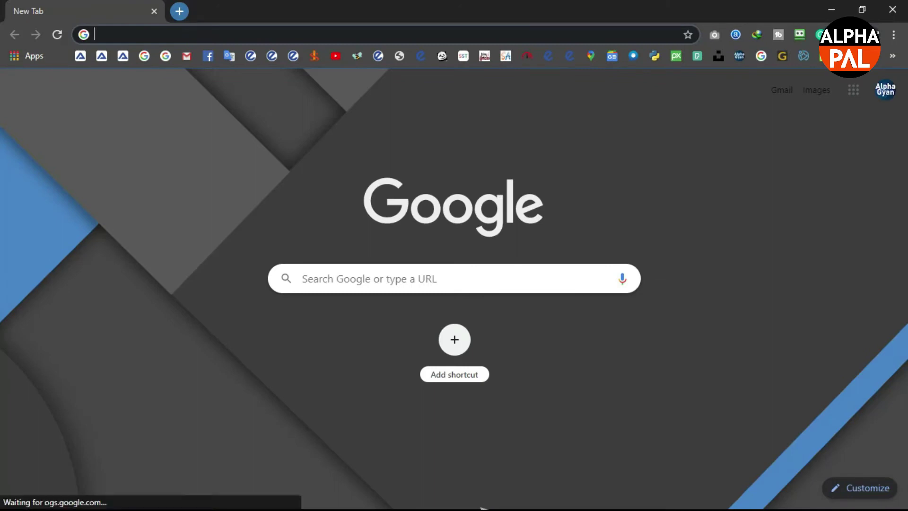
In Chrome, open Facebook from the bookmarks and check its site statistics with the Alexa Traffic Rank extension.
left_click(208, 56)
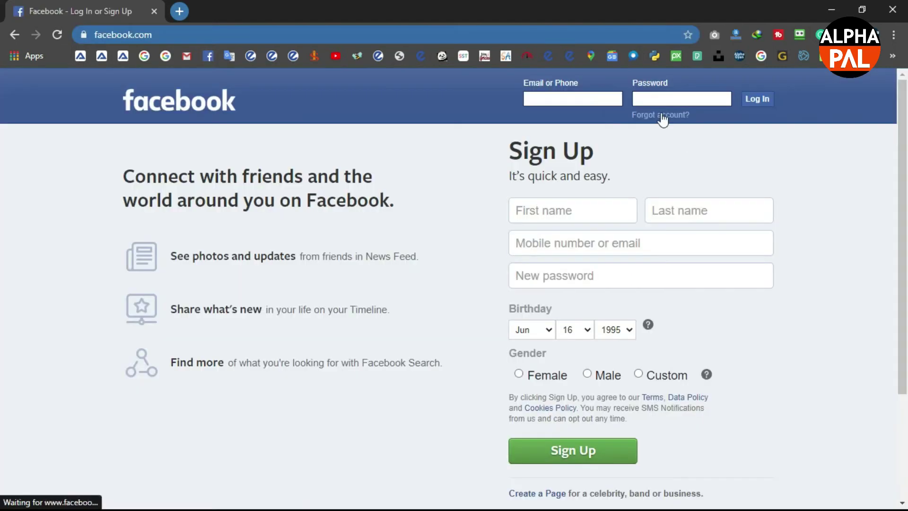
left_click(735, 37)
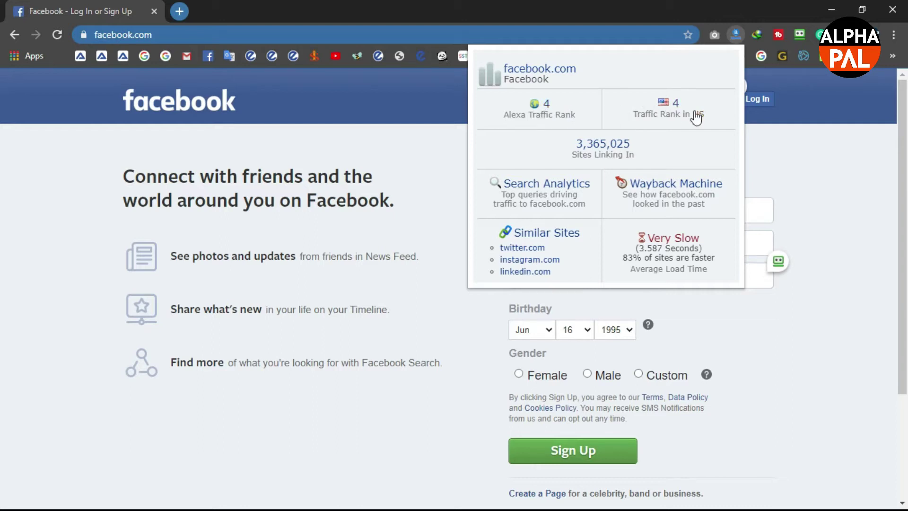
left_click(735, 34)
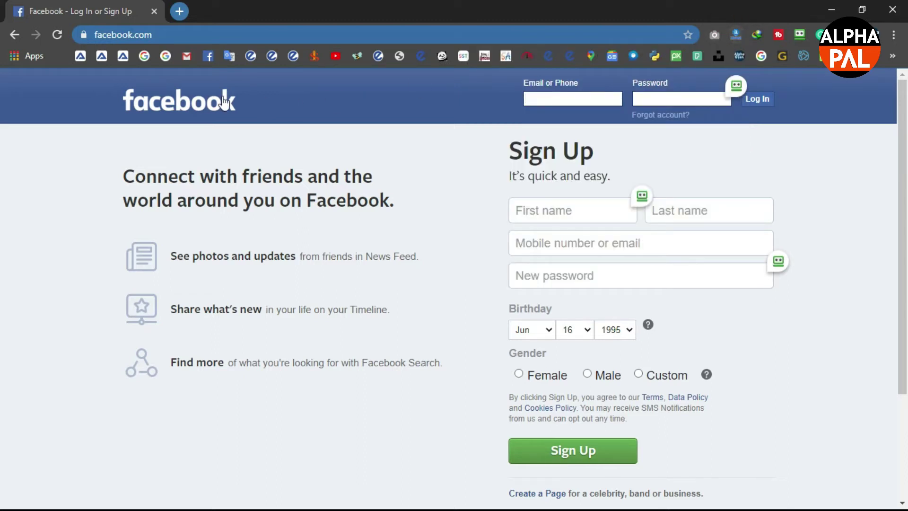
Open the Chrome Web Store from the Chrome apps page and search it for "alexa".
left_click(26, 56)
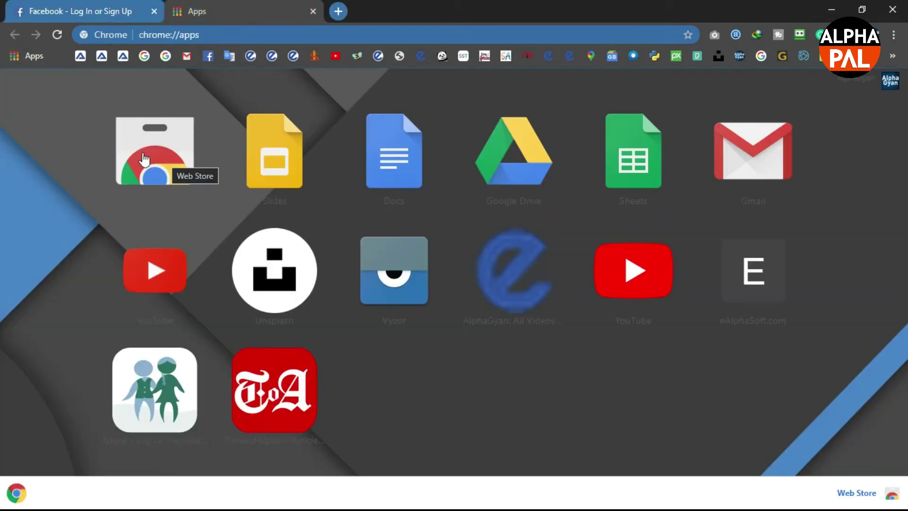
left_click(136, 160)
left_click(102, 138)
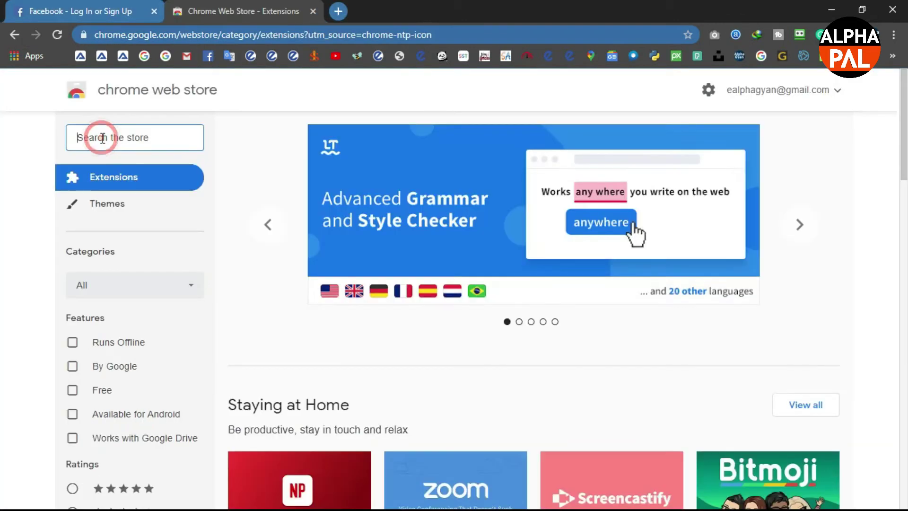
type("alexa")
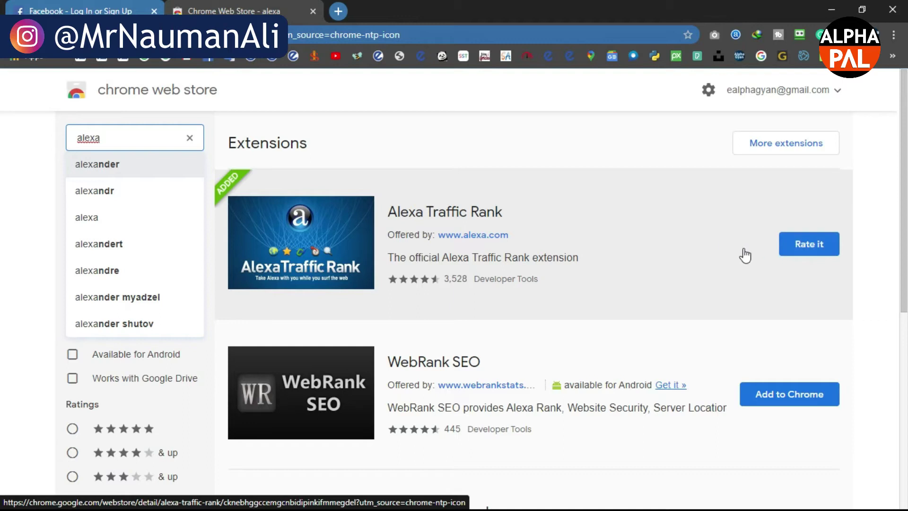
Open Pixabay in a new tab and check its site statistics with the Alexa Traffic Rank extension.
left_click(338, 11)
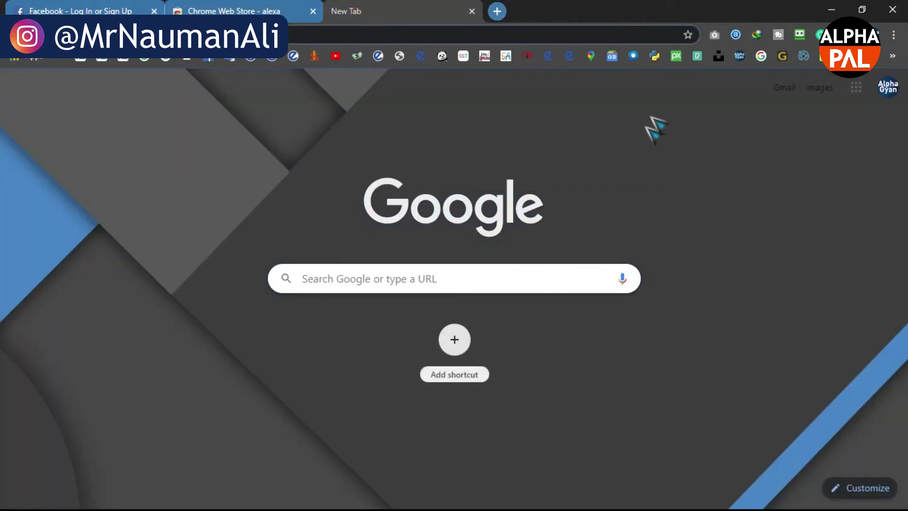
left_click(677, 56)
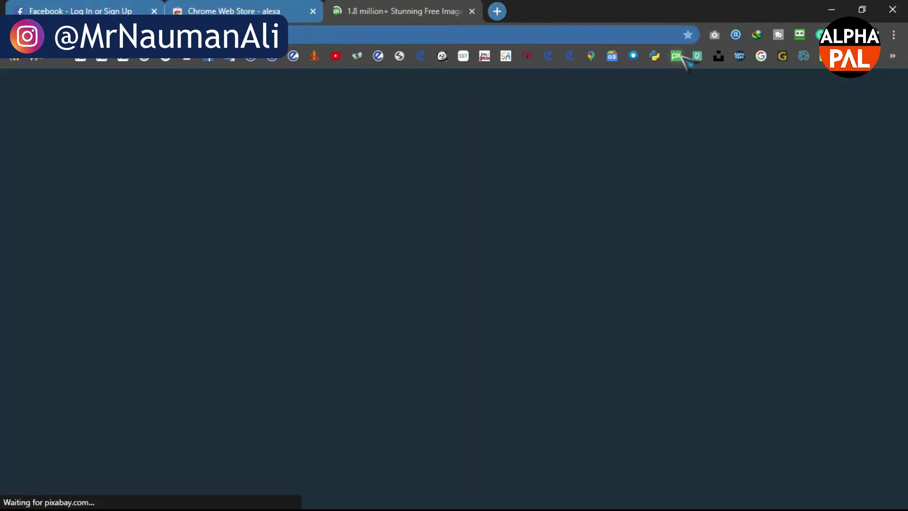
left_click(735, 34)
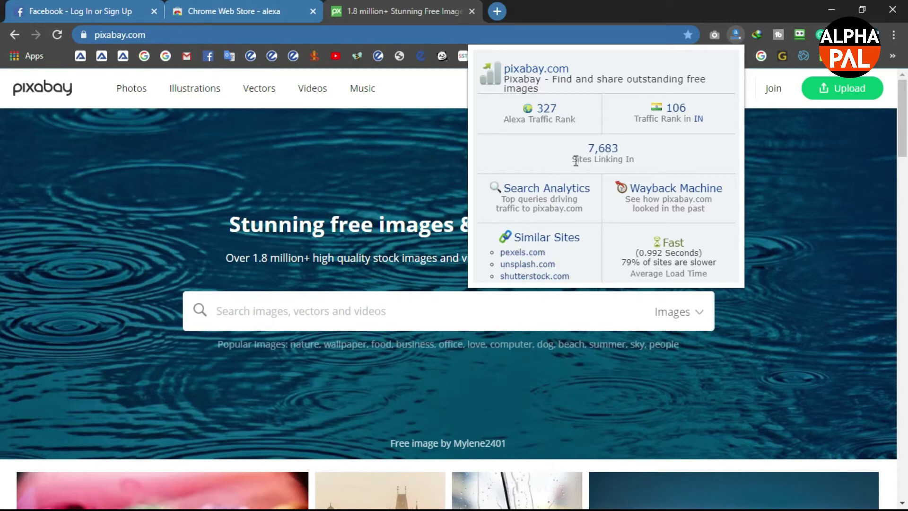
Highlight the Sites Linking In label in Pixabay's Alexa statistics.
left_click_drag(574, 160, 641, 158)
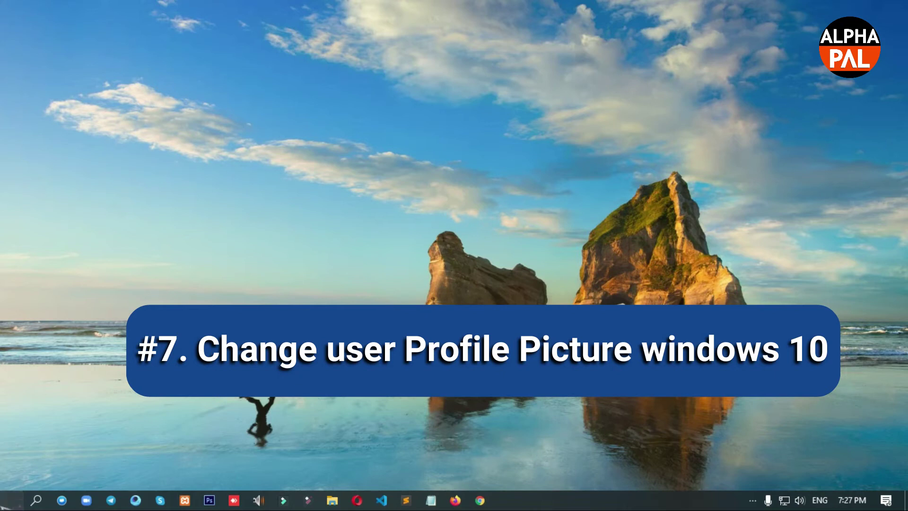
Open the Windows account settings and set the profile picture to the 1200px YouTube icon image from the 08-photos folder.
left_click(12, 500)
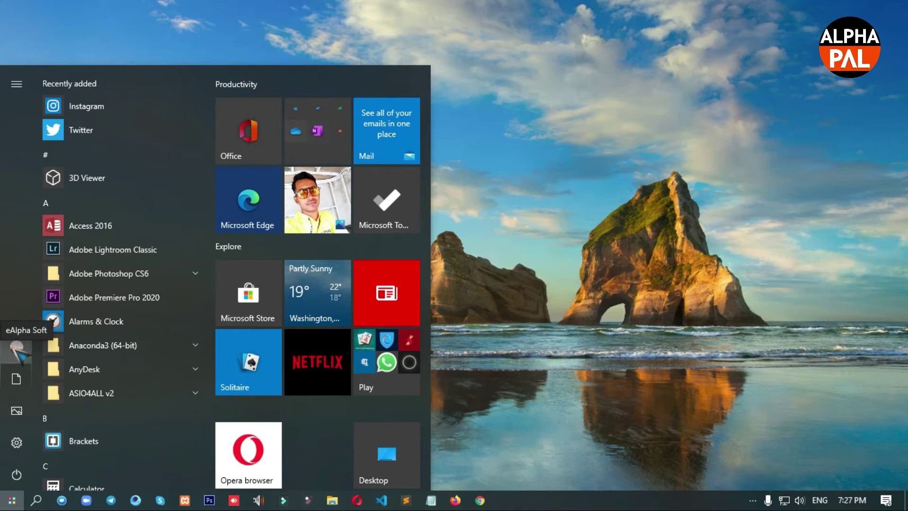
left_click(17, 351)
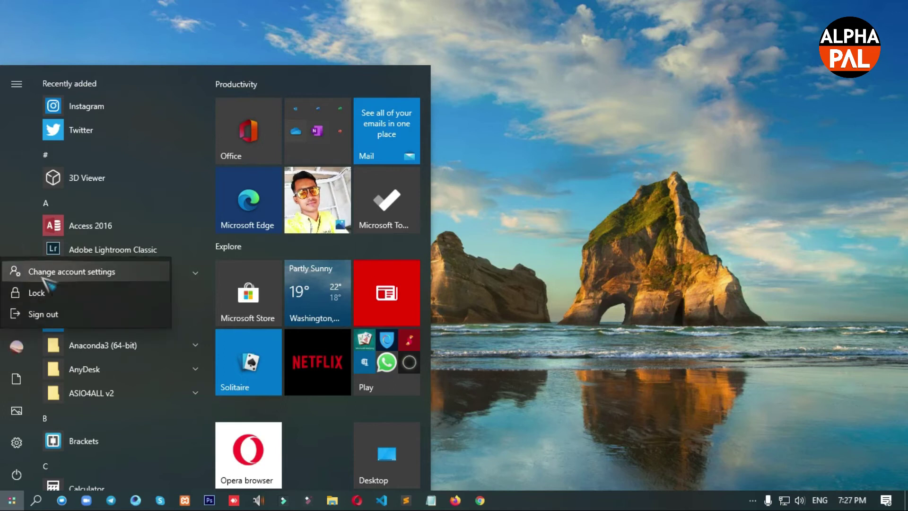
left_click(128, 278)
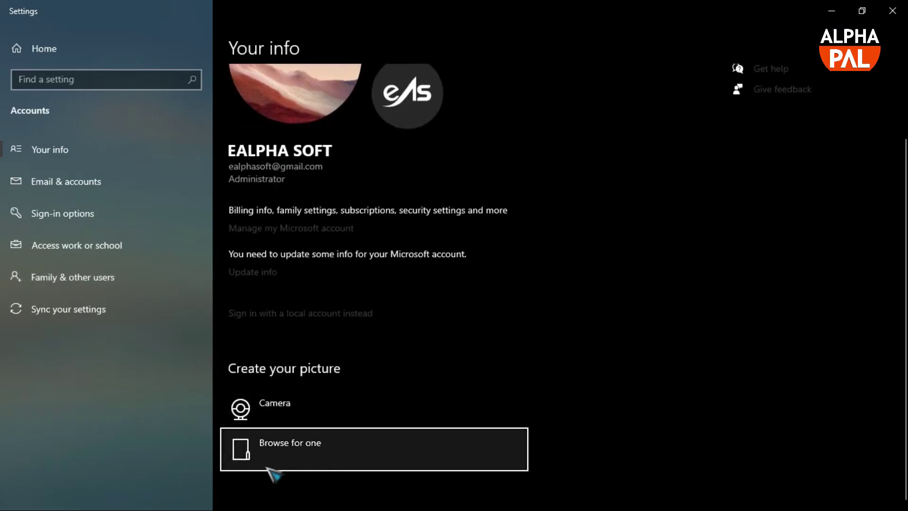
left_click(340, 449)
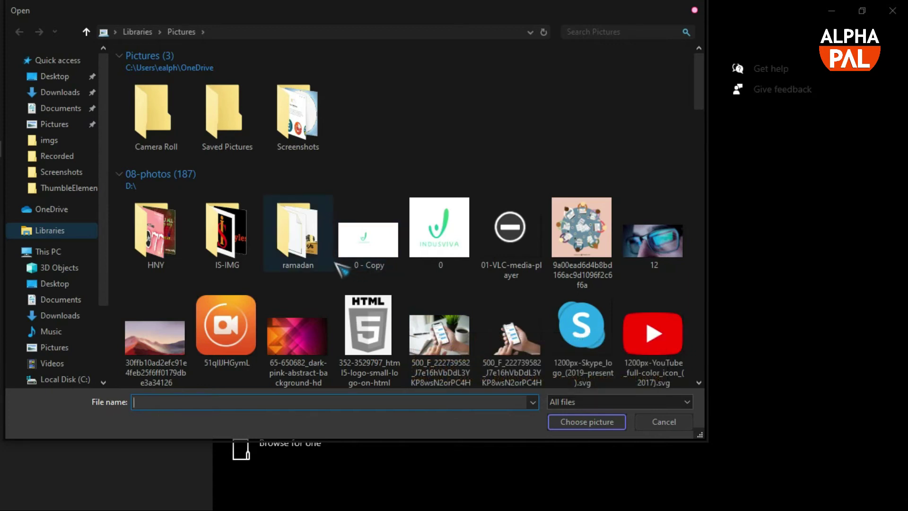
scroll(639, 295, "down", 2)
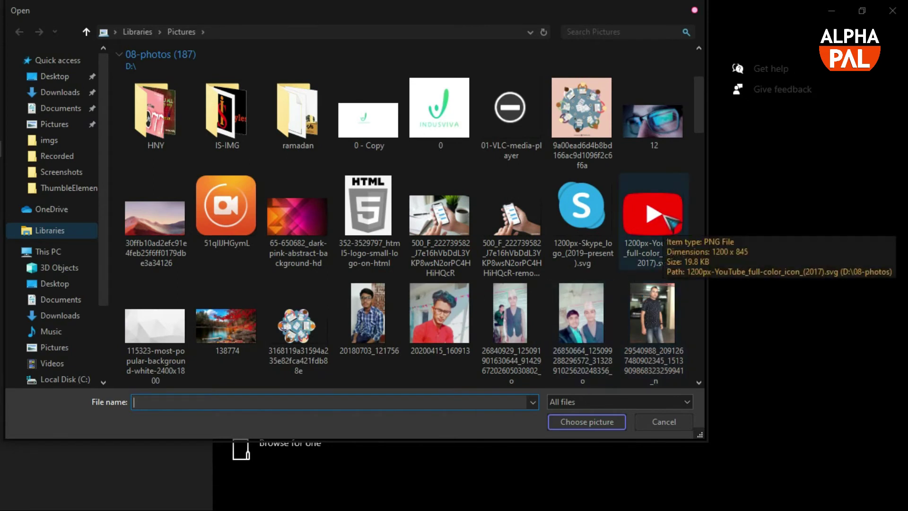
double_click(665, 214)
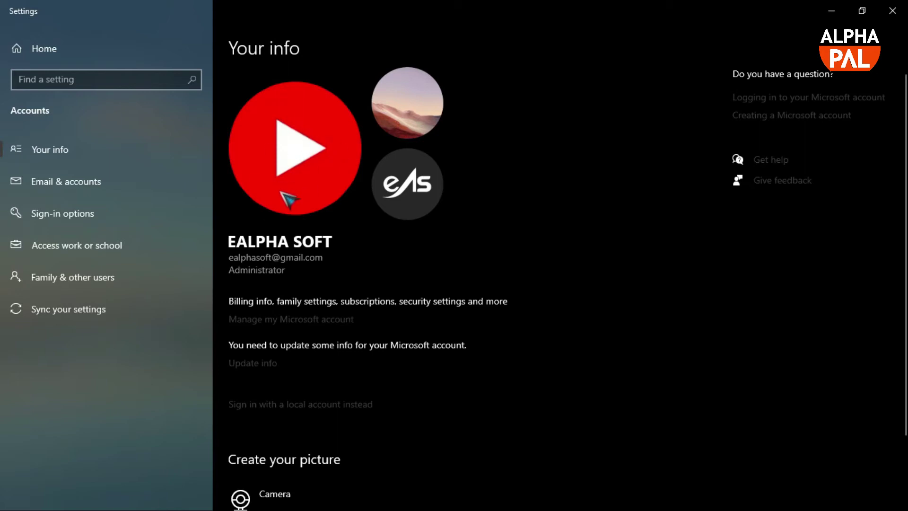
Check the profile picture and account options in Start, and return to the account settings.
left_click(12, 500)
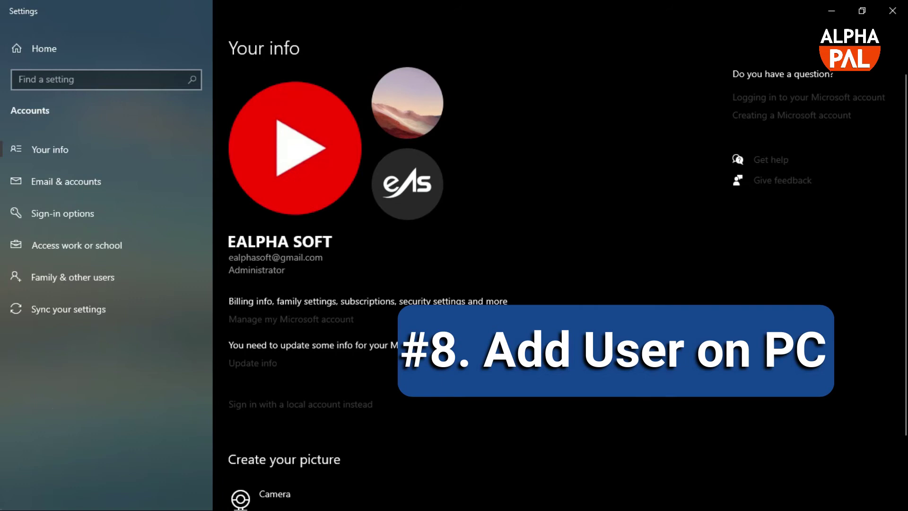
left_click(12, 500)
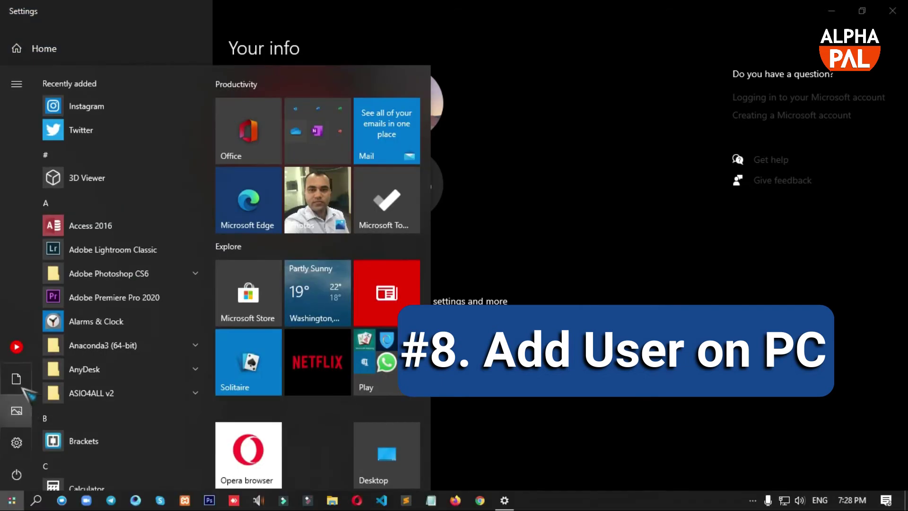
left_click(16, 346)
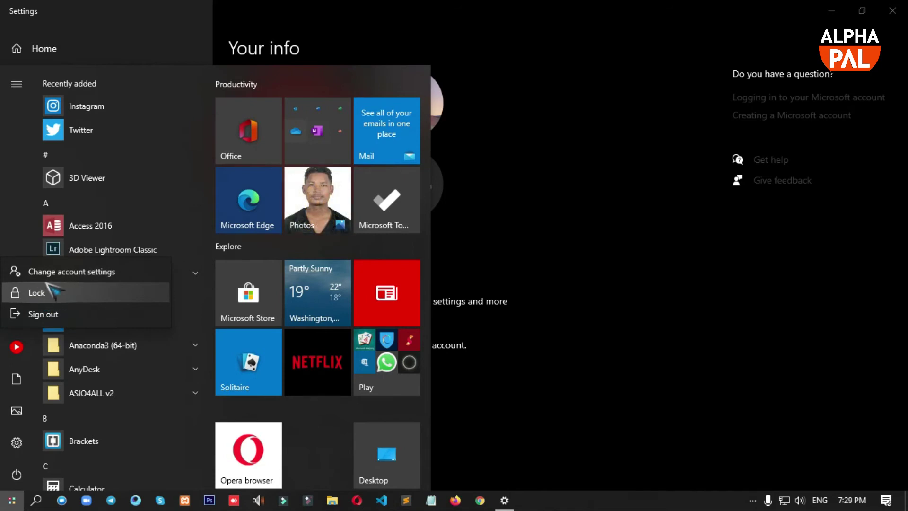
left_click(570, 249)
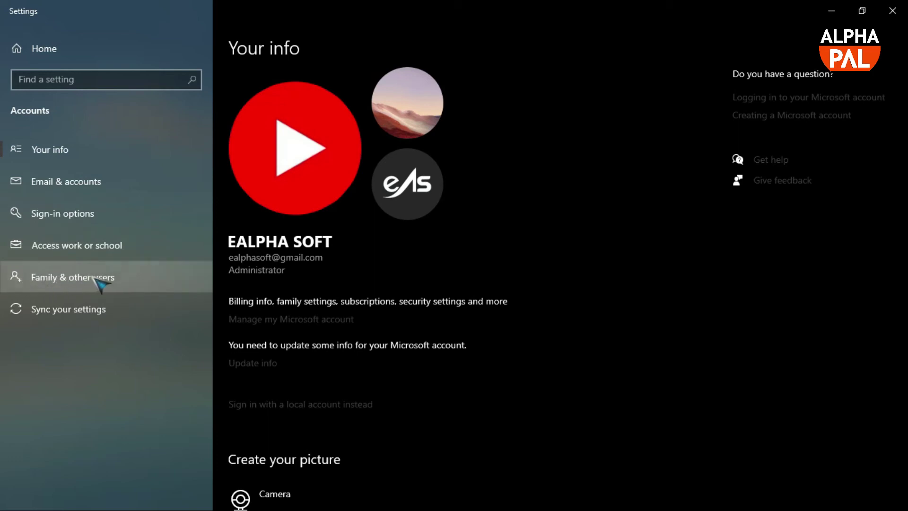
Under Family & other users, start adding someone else to this PC without their sign-in information or a Microsoft account.
left_click(122, 283)
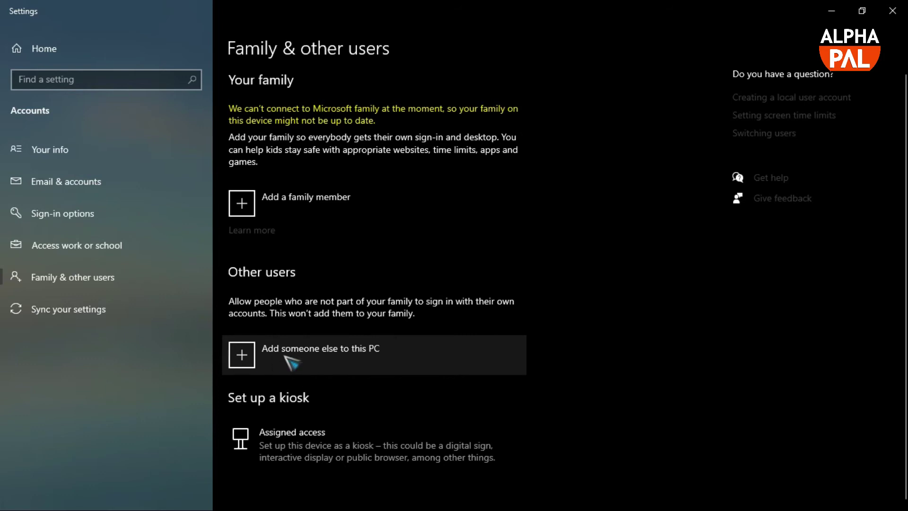
left_click(308, 360)
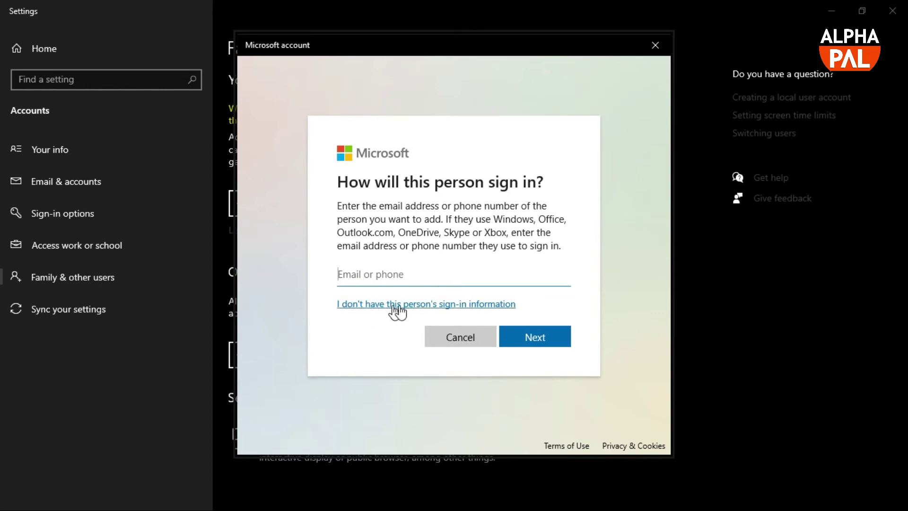
left_click(436, 307)
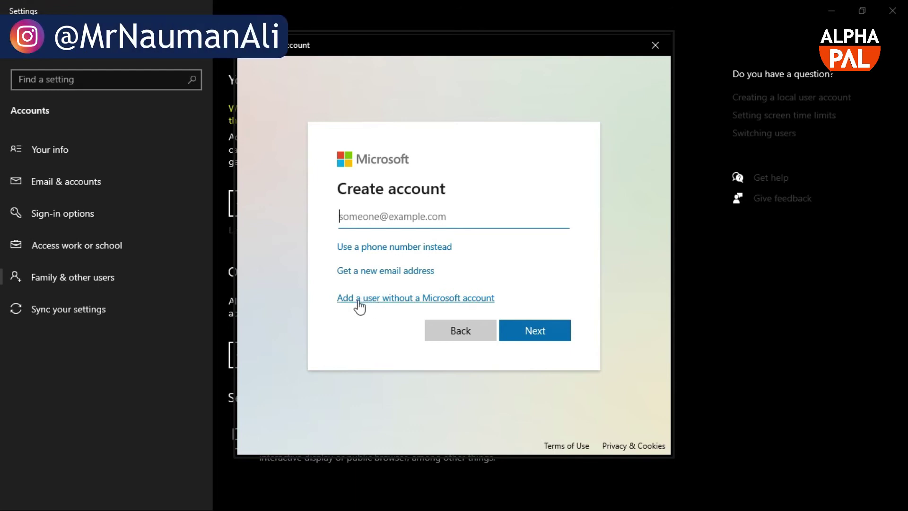
left_click(371, 304)
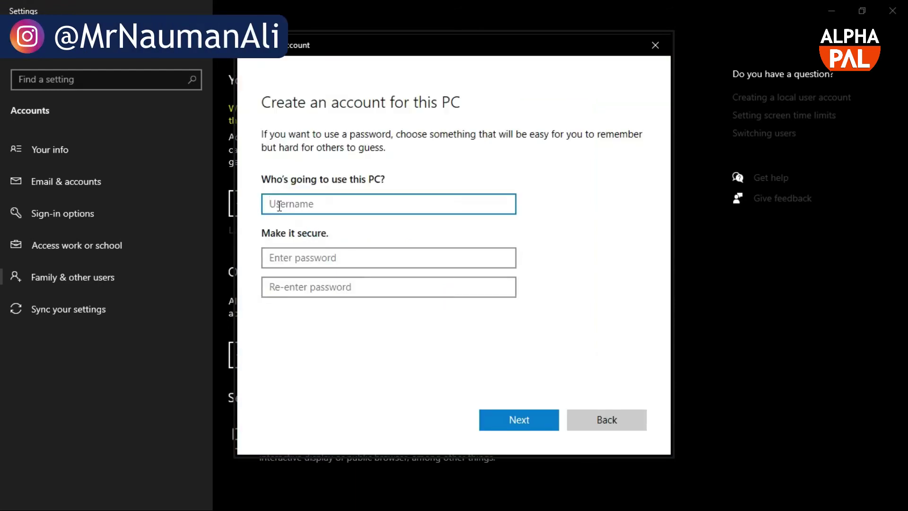
Create the local account with the username AlphaPal, leaving both password fields blank.
type("al")
type("pha")
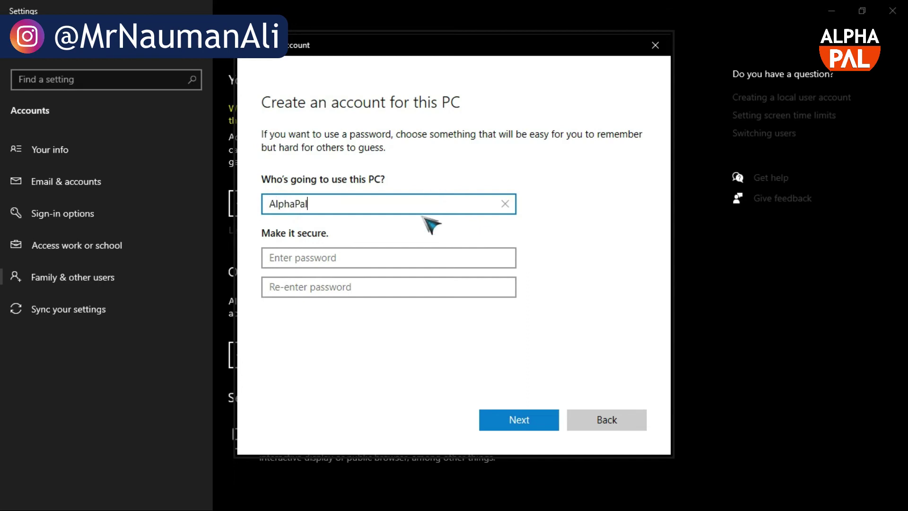
left_click(320, 260)
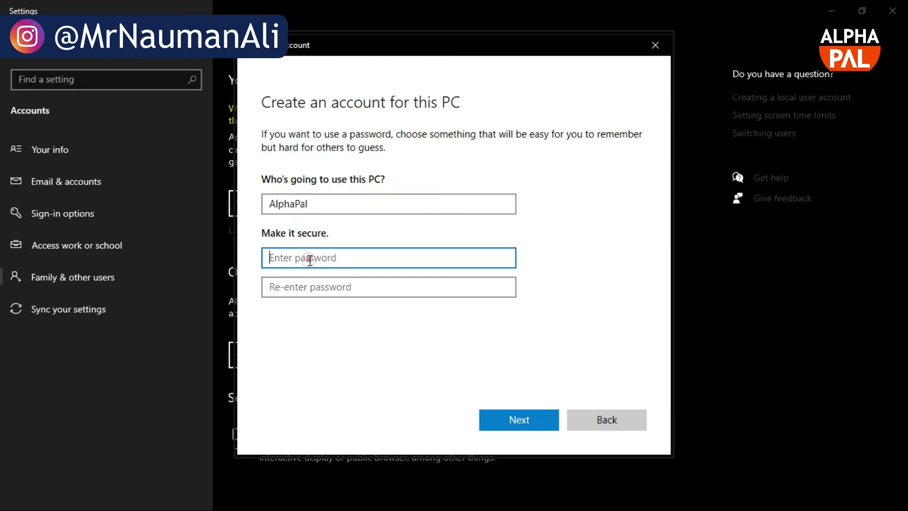
left_click(299, 287)
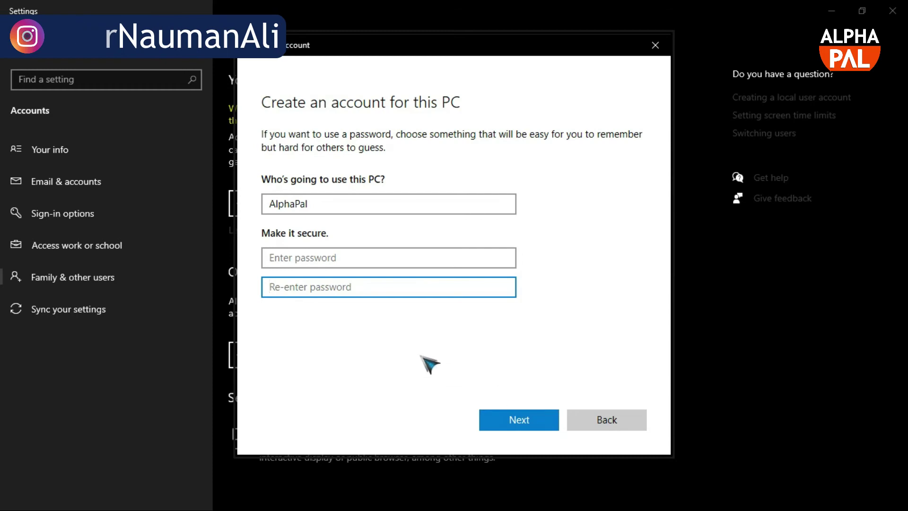
left_click(282, 260)
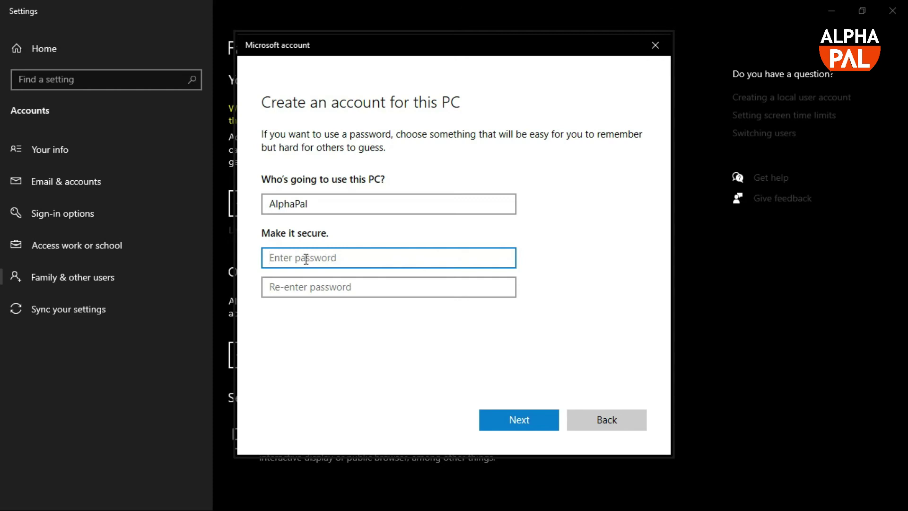
left_click(538, 418)
Change the AlphaPal account's type to Administrator.
scroll(463, 340, "down", 1)
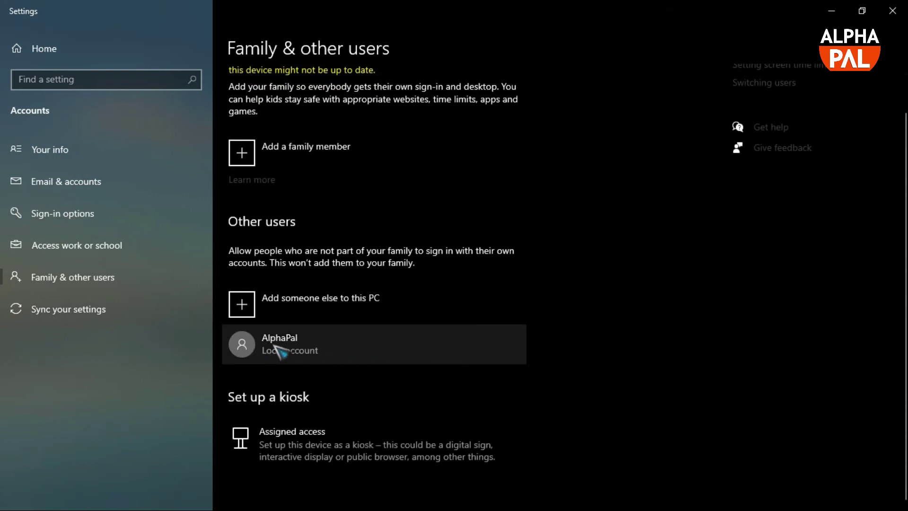
left_click(350, 341)
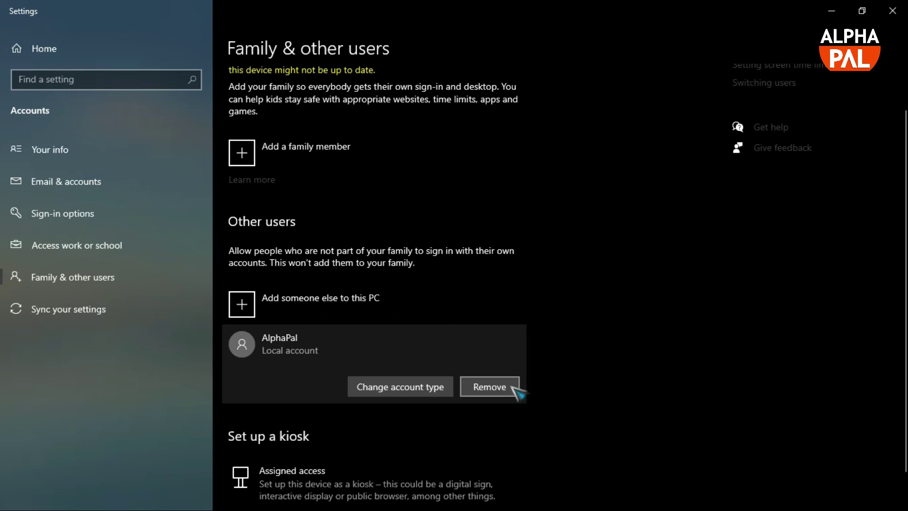
left_click(409, 390)
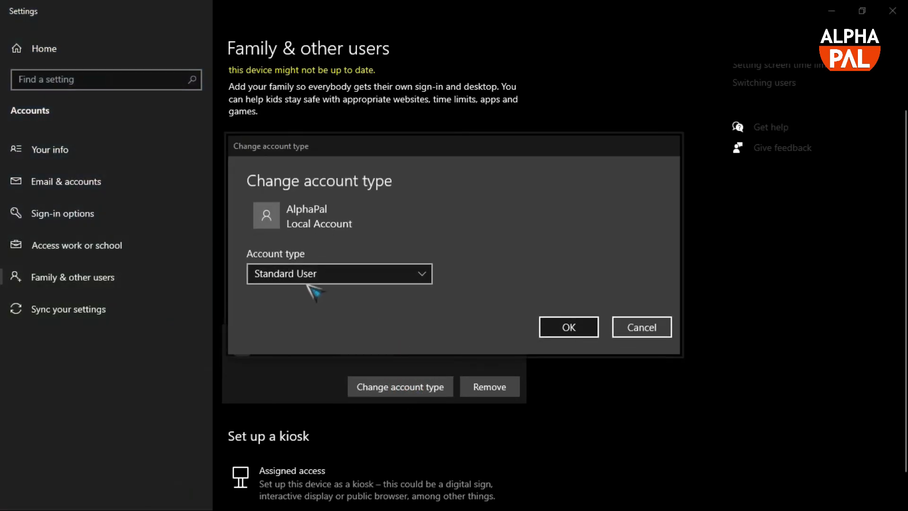
left_click(393, 272)
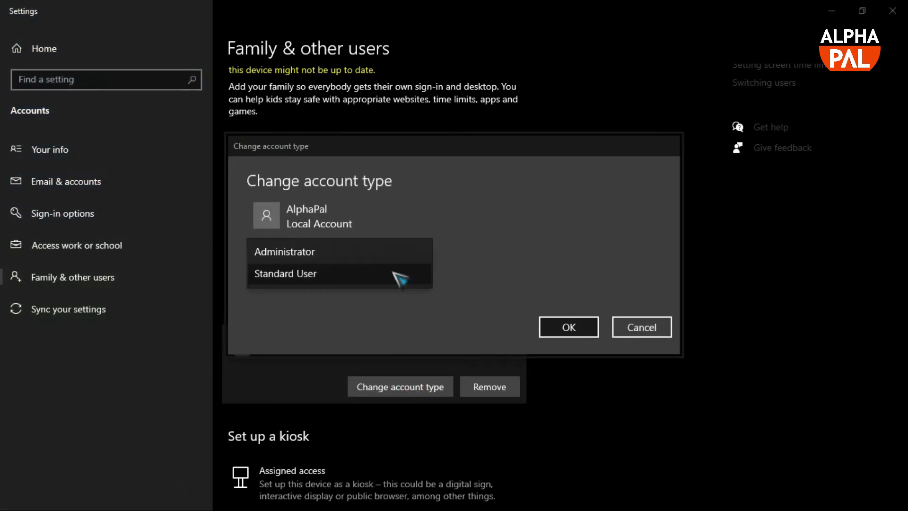
left_click(345, 254)
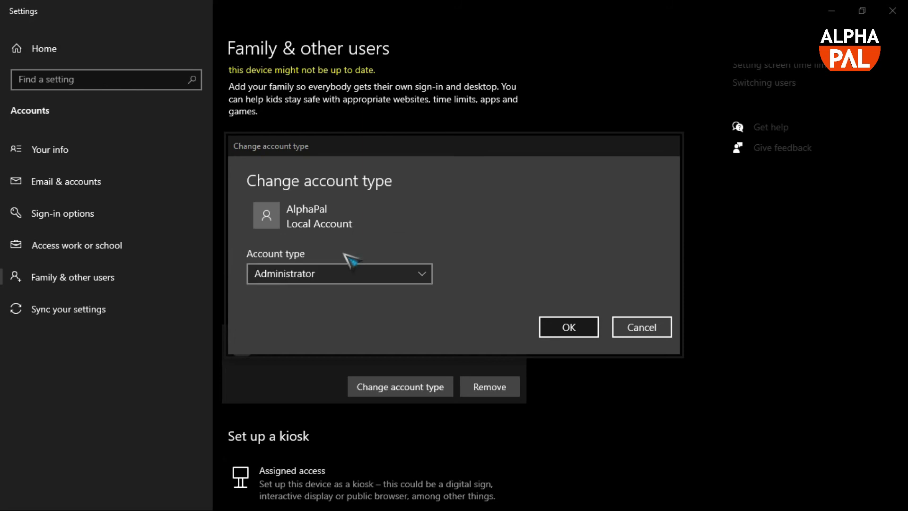
left_click(569, 327)
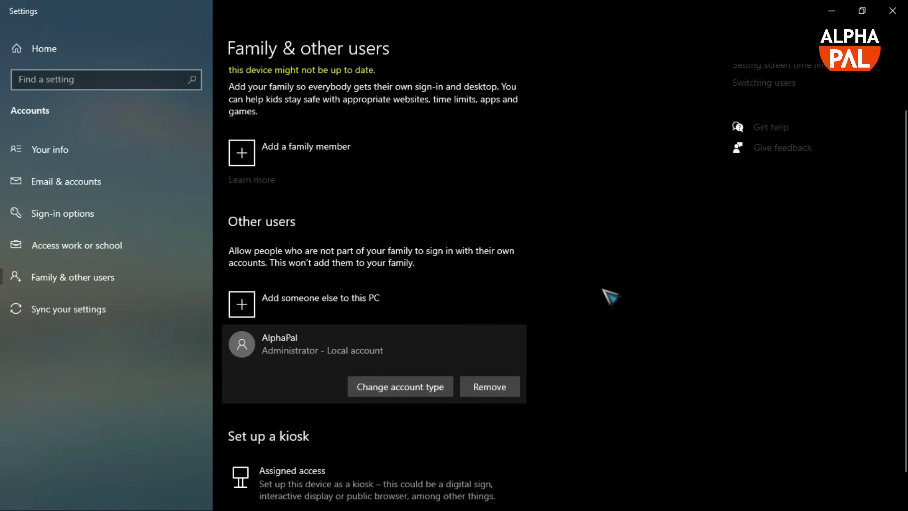
Open the current user's account options from Start.
key("super")
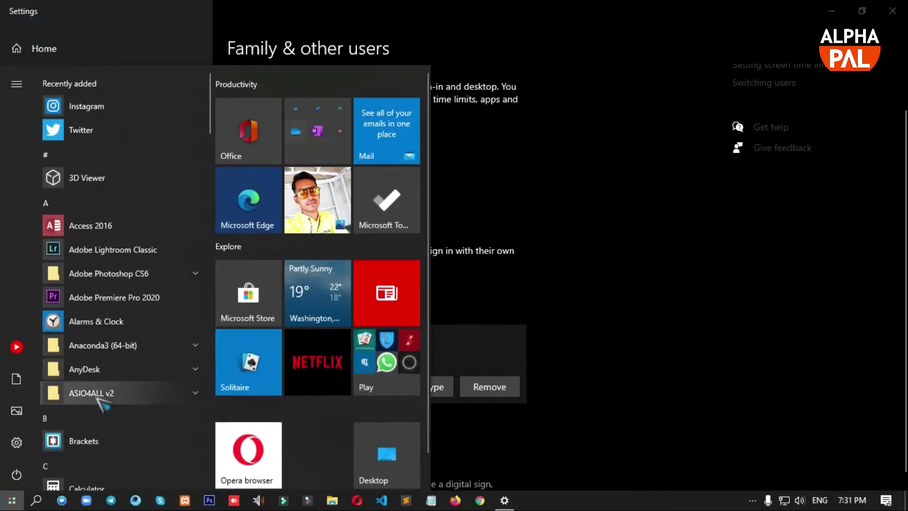
left_click(18, 347)
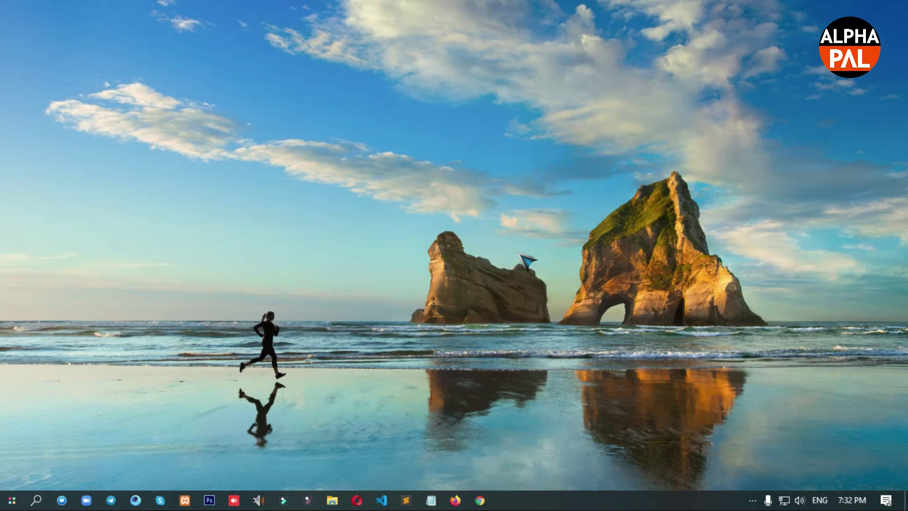
Search Windows for "note", run Notepad as administrator, and move and enlarge its window to fill most of the desktop.
key("super")
type("note")
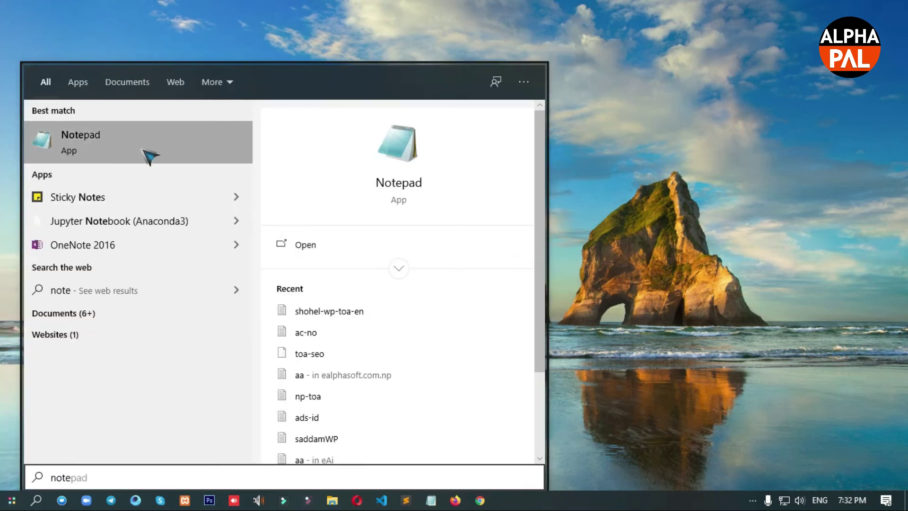
right_click(119, 147)
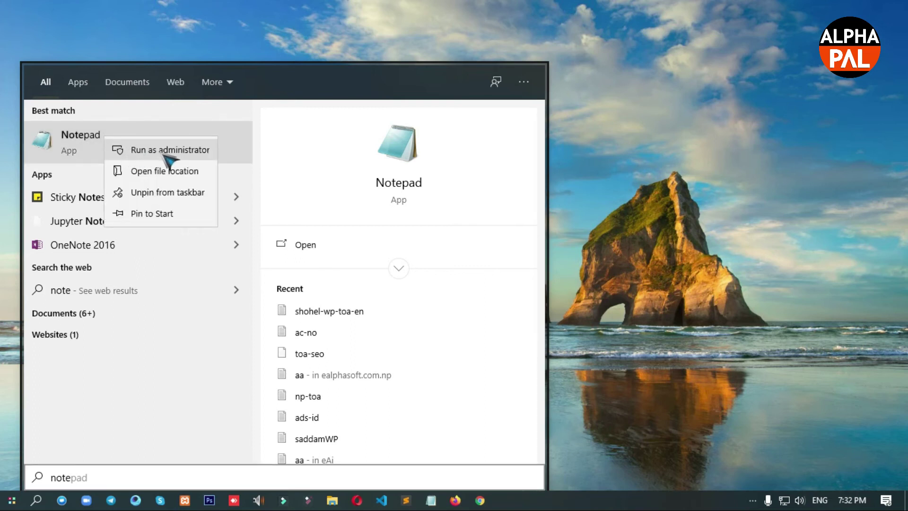
left_click(179, 171)
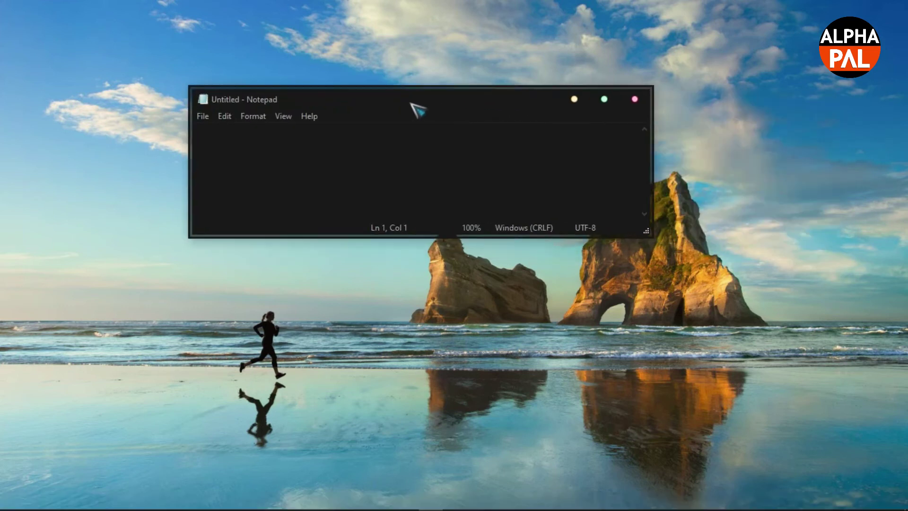
left_click_drag(417, 107, 323, 70)
left_click_drag(533, 188, 865, 483)
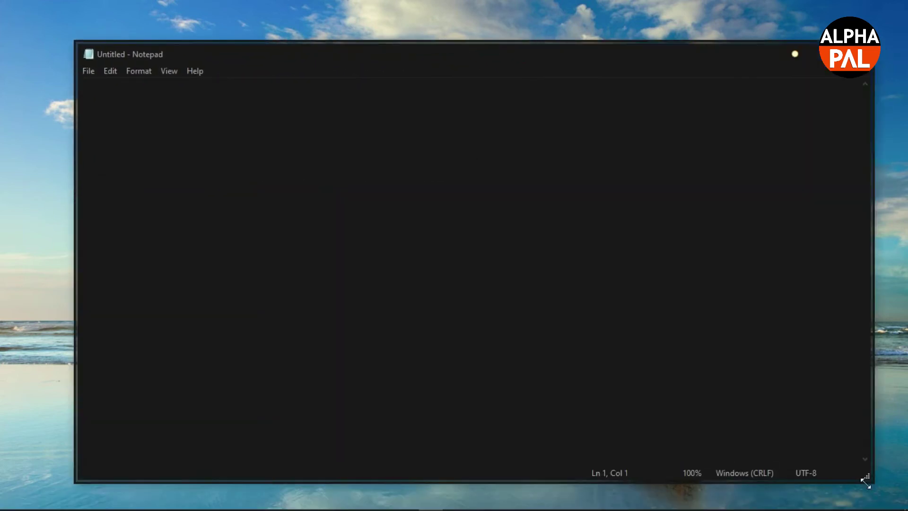
Start opening a file in Notepad and browse to the System32 folder inside Windows on Local Disk (C:).
left_click(93, 71)
left_click(148, 116)
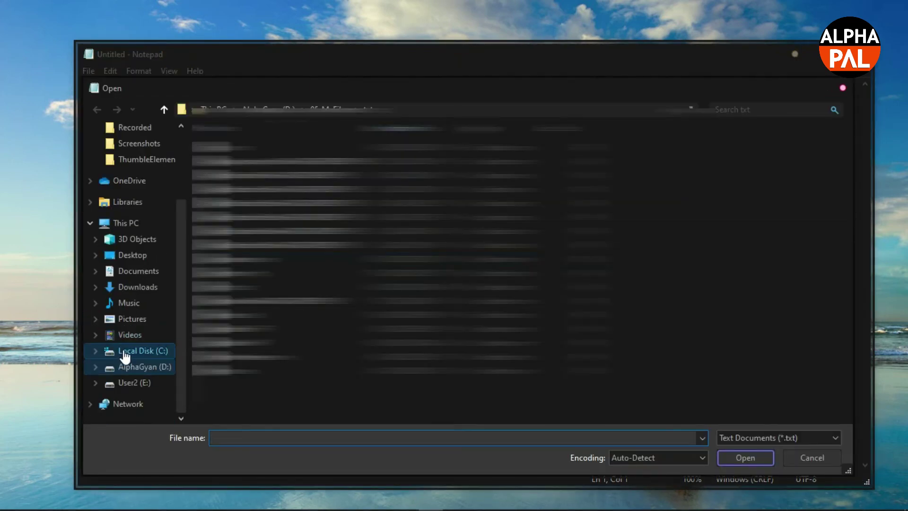
left_click(133, 350)
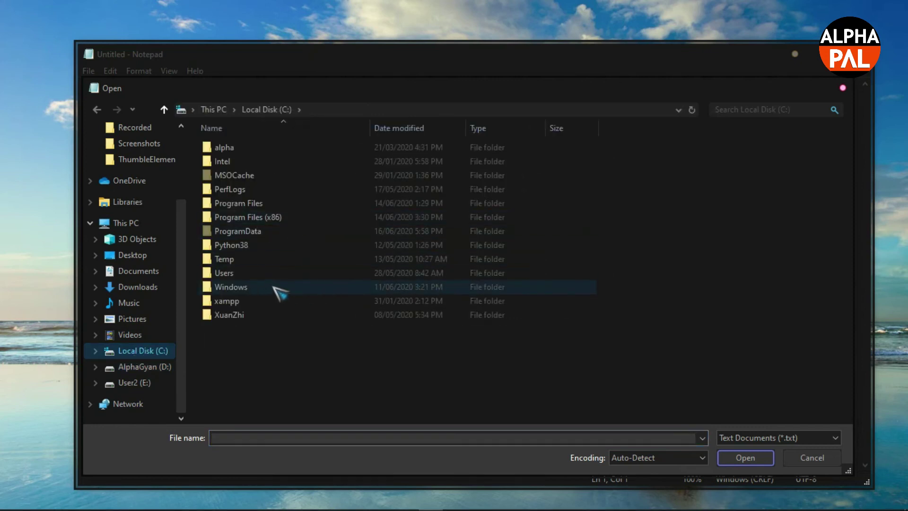
double_click(296, 291)
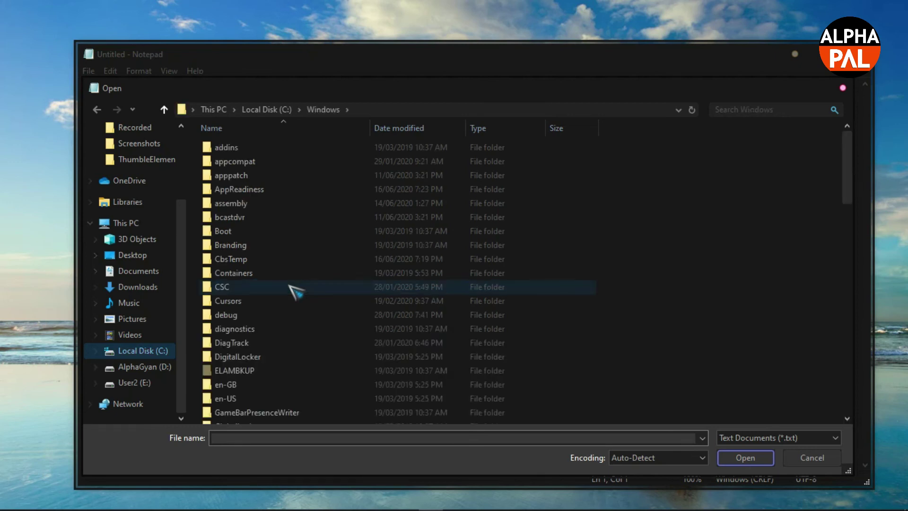
scroll(310, 232, "down", 11)
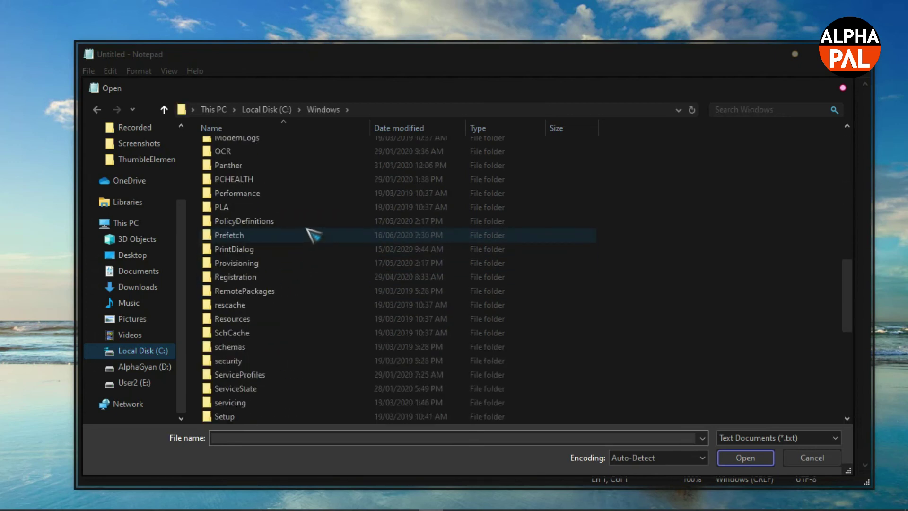
scroll(310, 233, "down", 4)
scroll(312, 234, "down", 1)
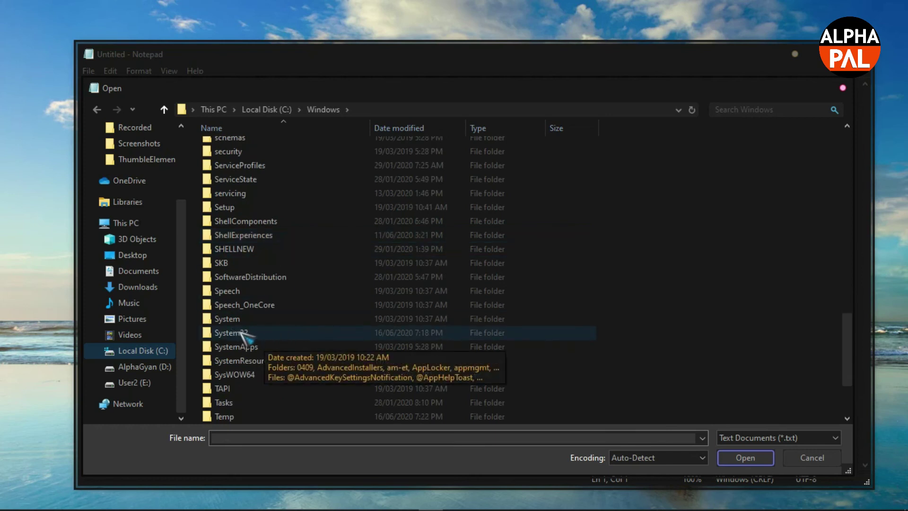
double_click(274, 337)
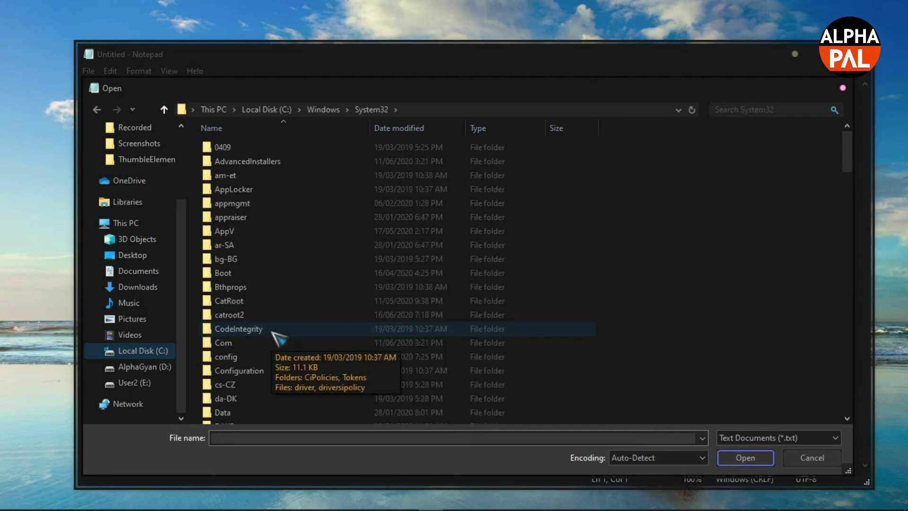
Go into the drivers folder of System32 and open its etc subfolder.
scroll(280, 334, "down", 2)
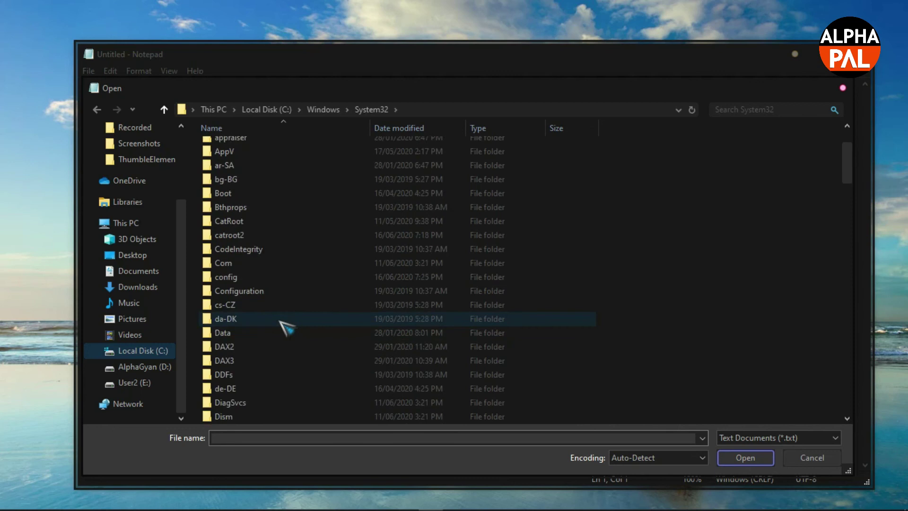
scroll(285, 326, "down", 2)
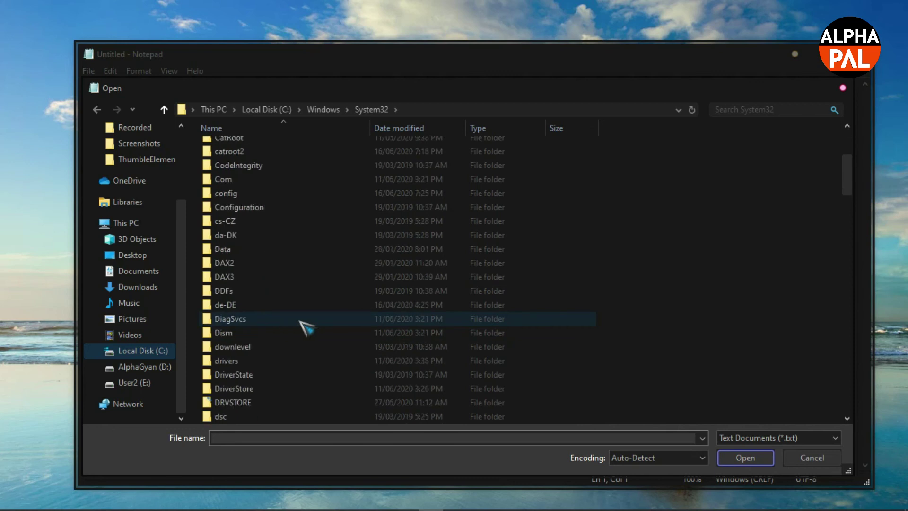
double_click(261, 360)
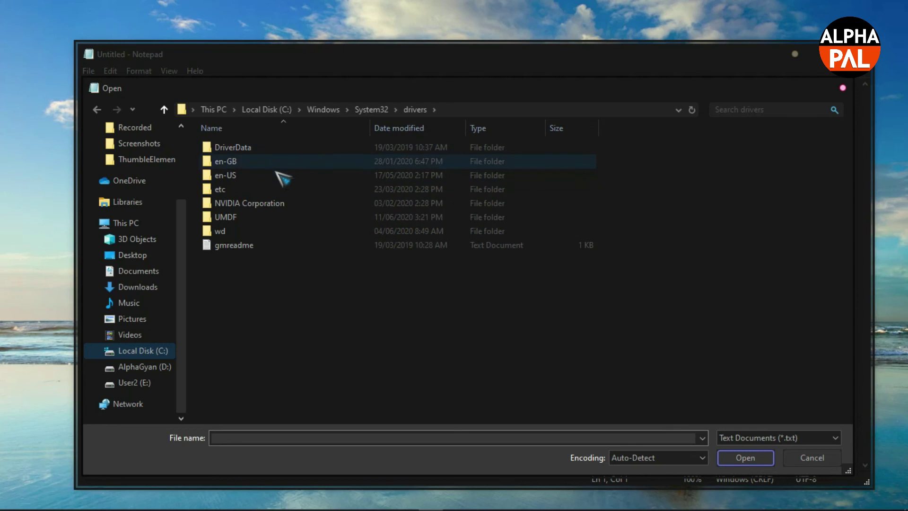
left_click(244, 188)
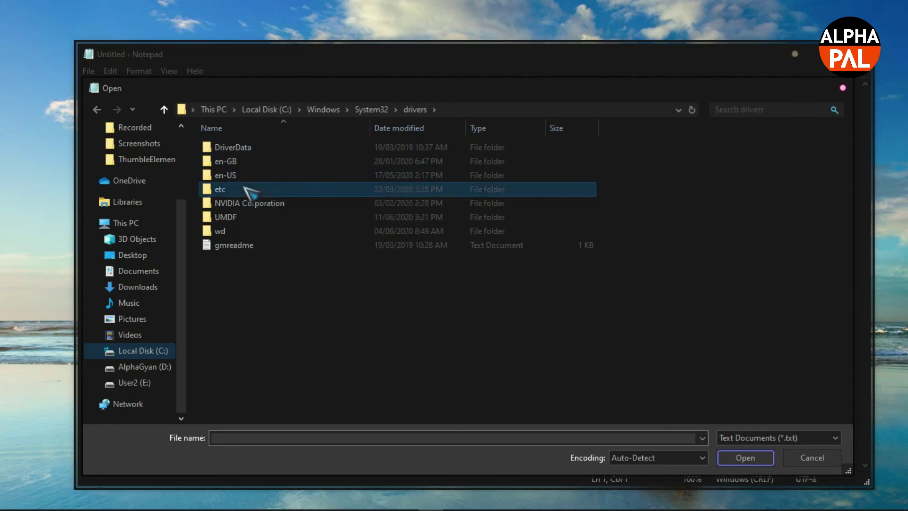
double_click(244, 188)
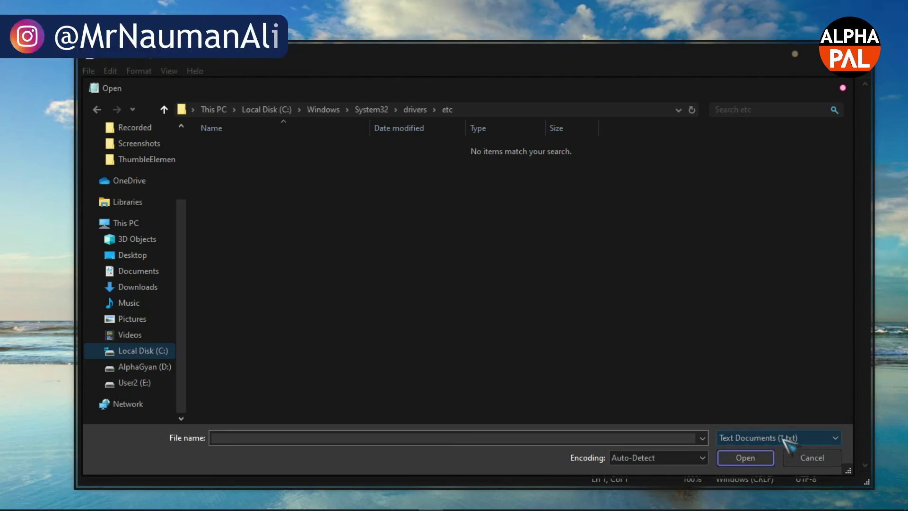
Show all file types in the etc folder and open the hosts file.
left_click(809, 440)
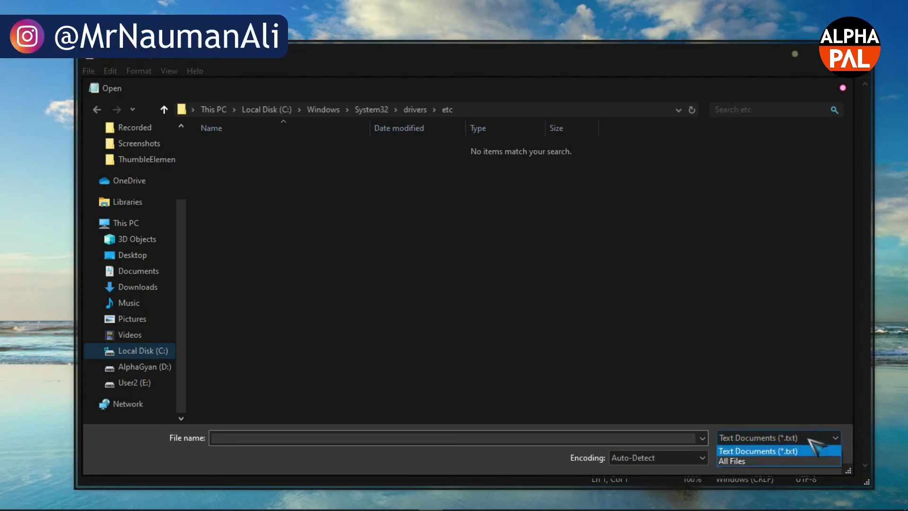
left_click(786, 461)
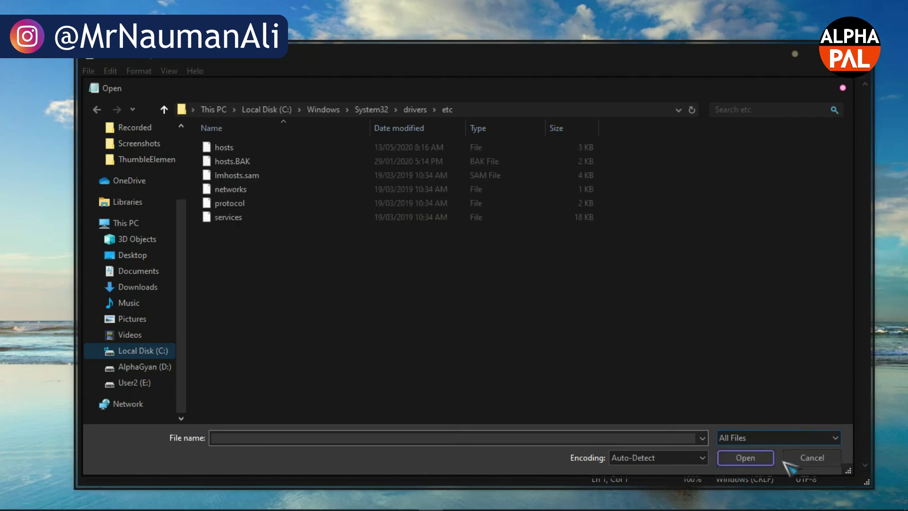
left_click(252, 147)
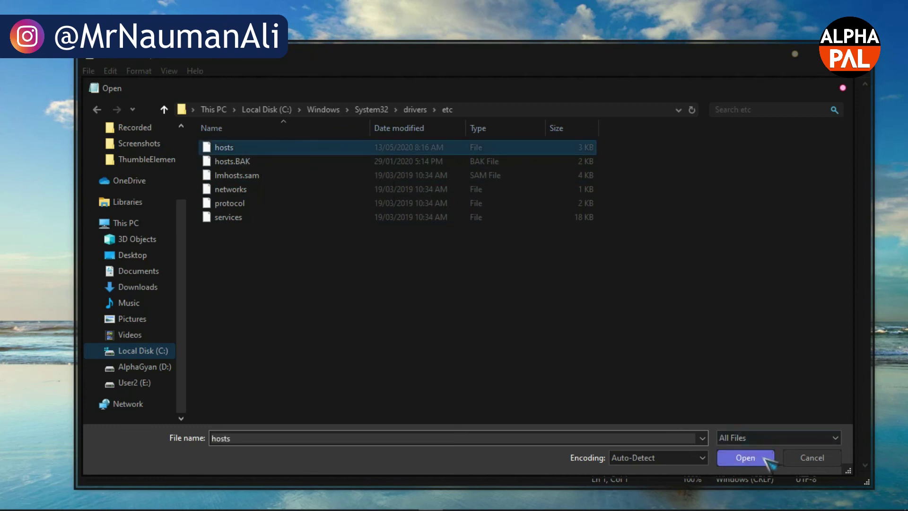
left_click(765, 458)
scroll(406, 257, "down", 10)
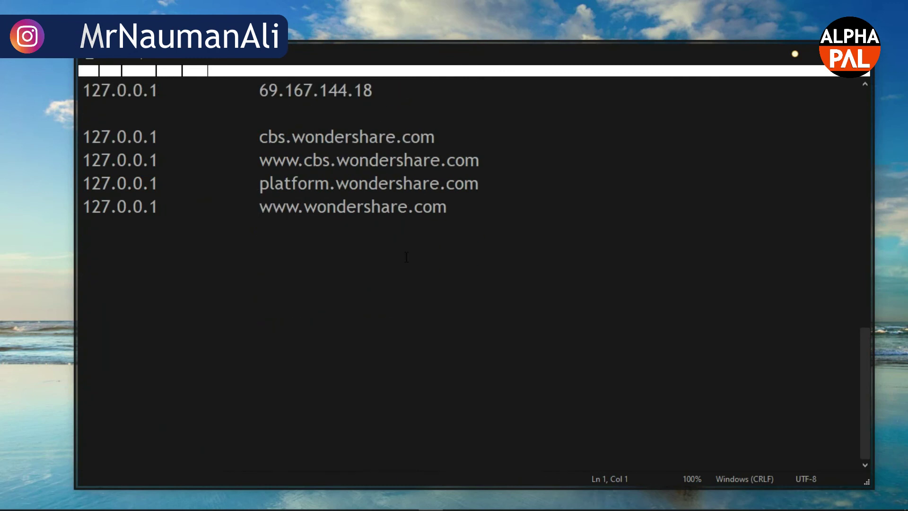
scroll(406, 257, "up", 2)
scroll(406, 257, "down", 2)
left_click(190, 206)
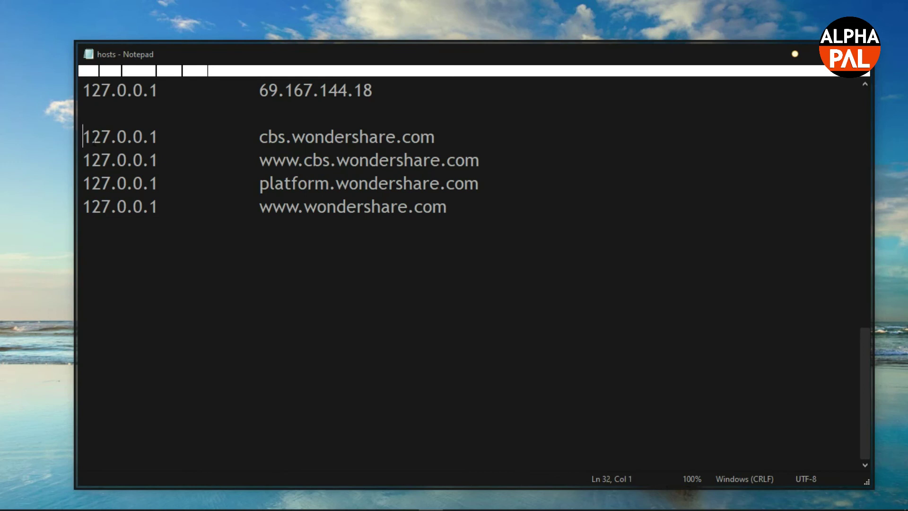
left_click_drag(93, 140, 165, 193)
left_click(169, 206)
left_click_drag(99, 231, 87, 232)
type("127.0.0.1")
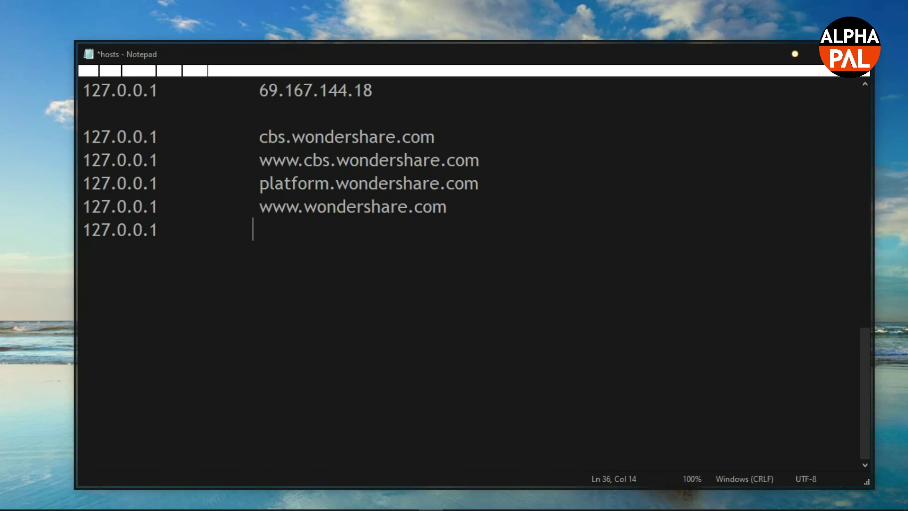
type("www.fac")
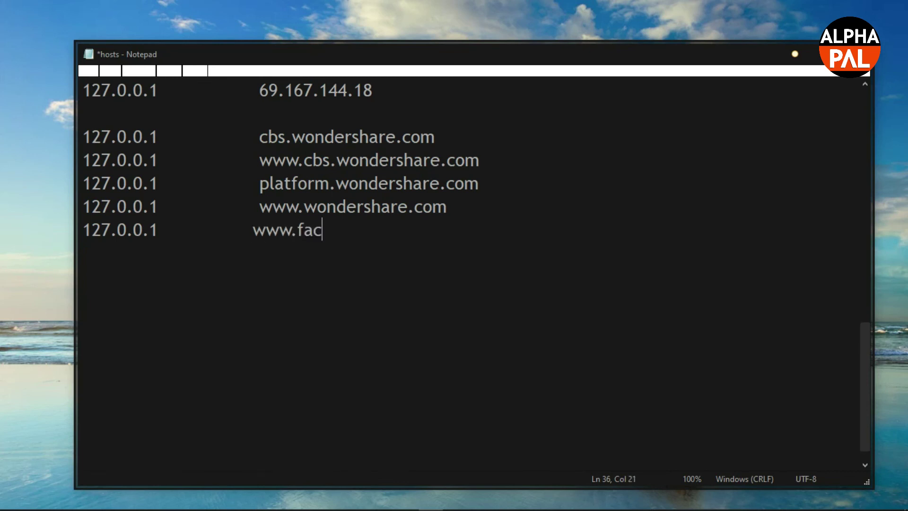
type("ebook")
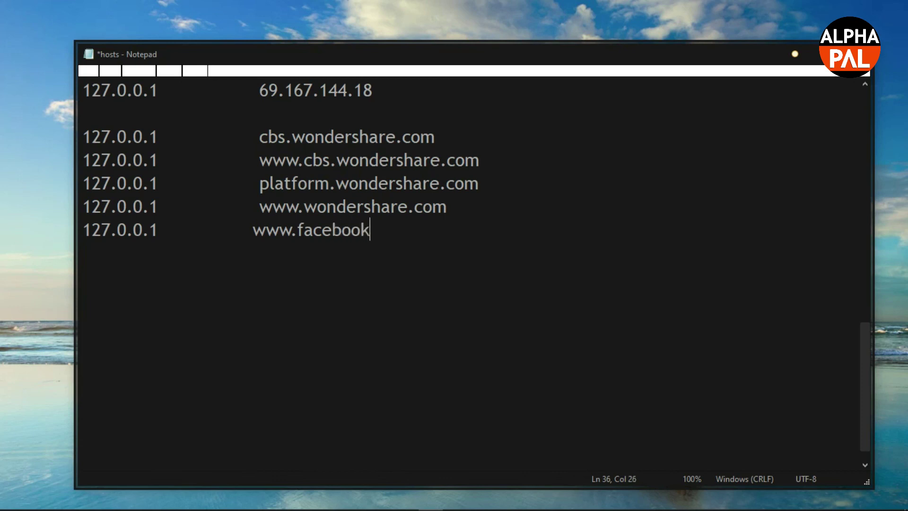
type(".com")
left_click(88, 71)
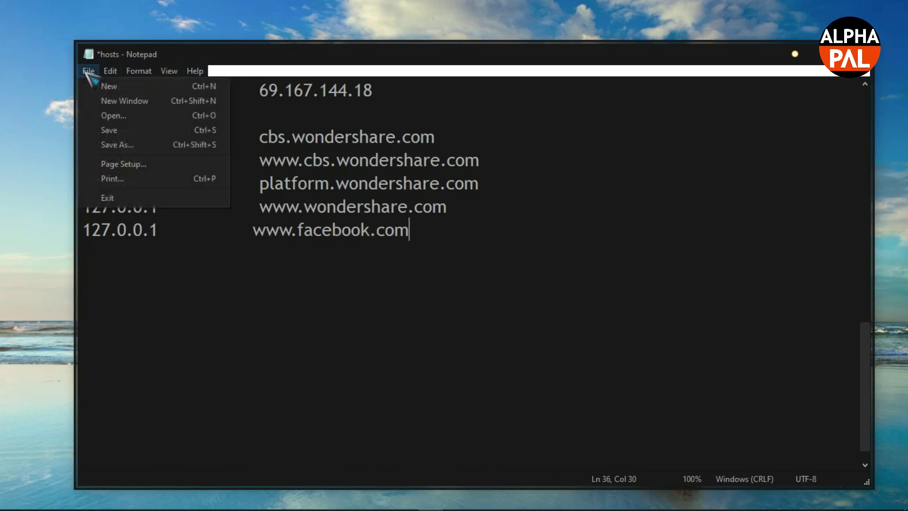
left_click(115, 130)
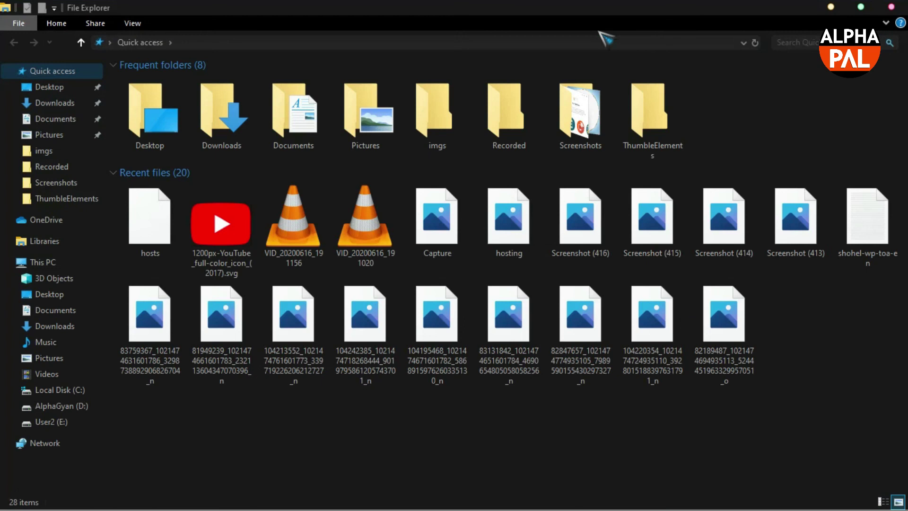
In File Explorer, open the properties of the alpha logo folder on the AlphaGyan (D:) drive.
left_click(50, 405)
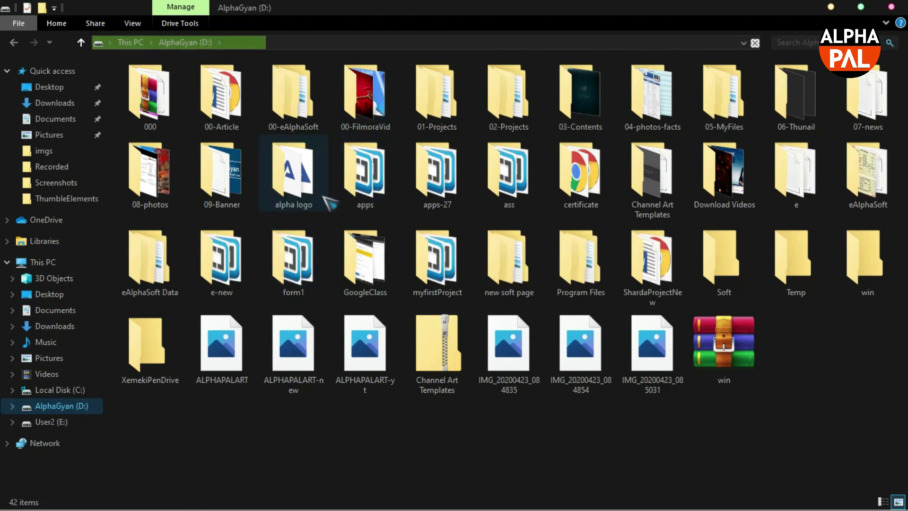
right_click(287, 173)
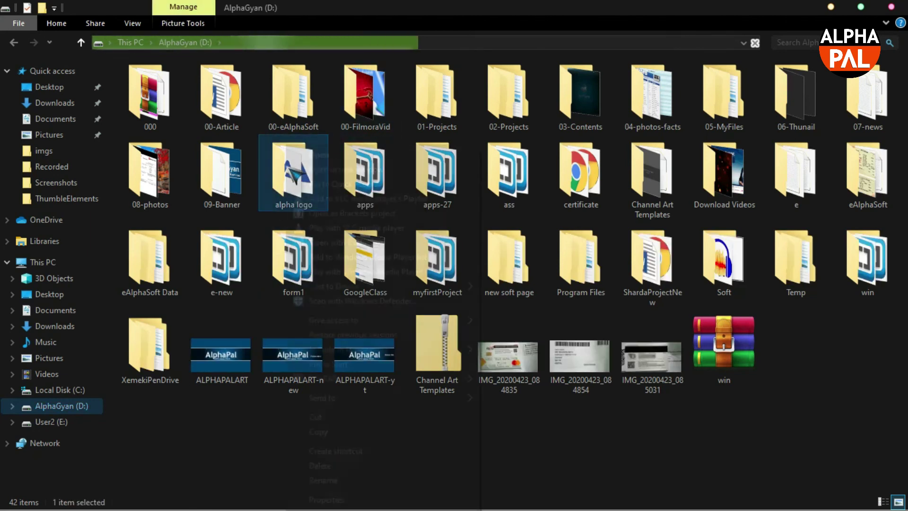
left_click(348, 499)
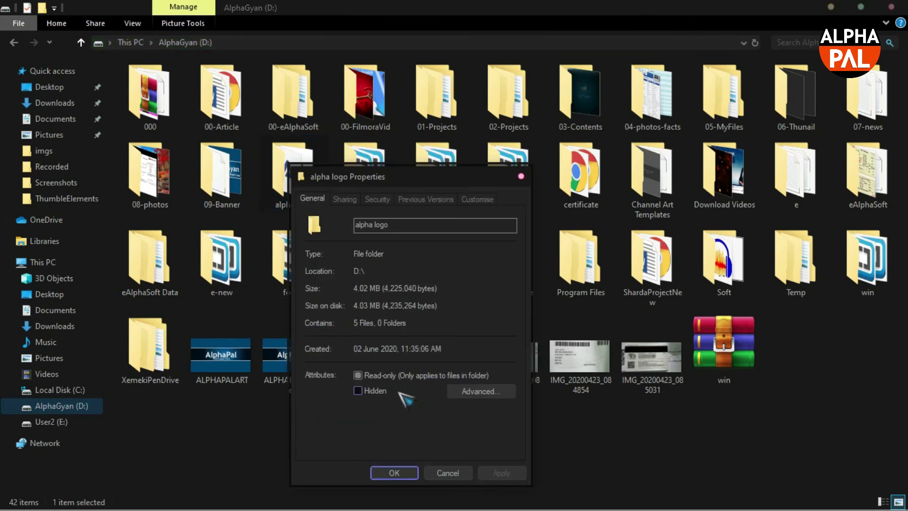
Encrypt the alpha logo folder's contents to secure data, applying the change to the folder, subfolders and files.
left_click(503, 396)
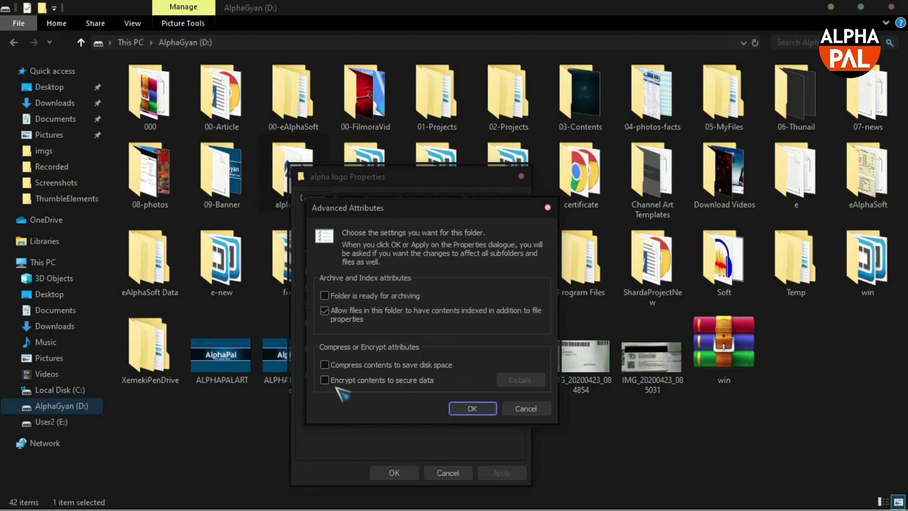
left_click(324, 380)
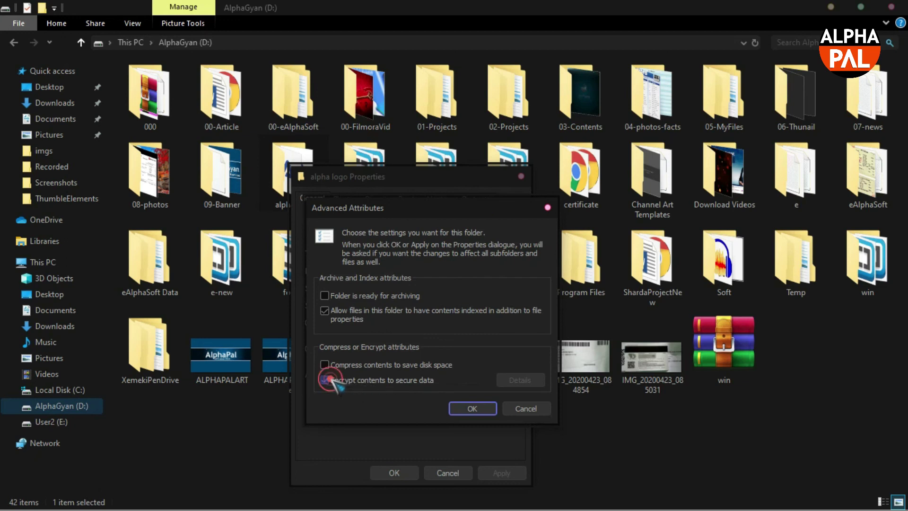
left_click(486, 406)
left_click(501, 473)
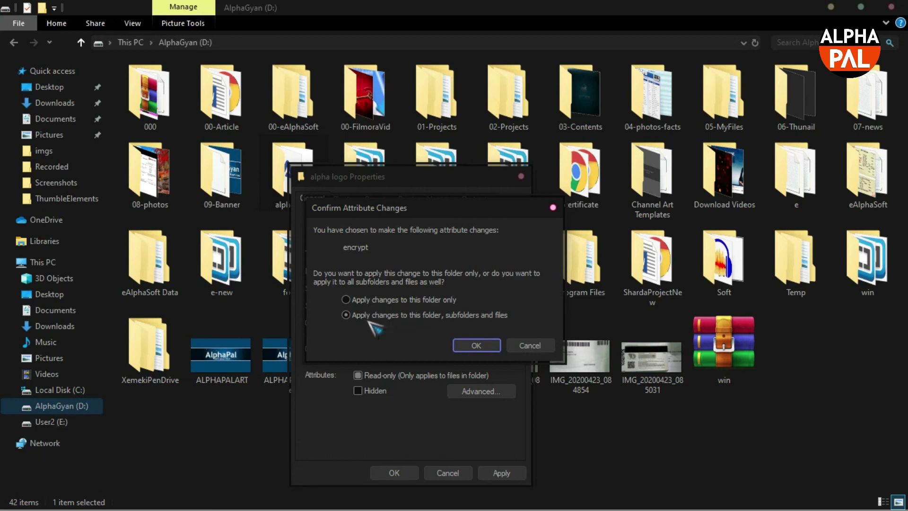
left_click(476, 345)
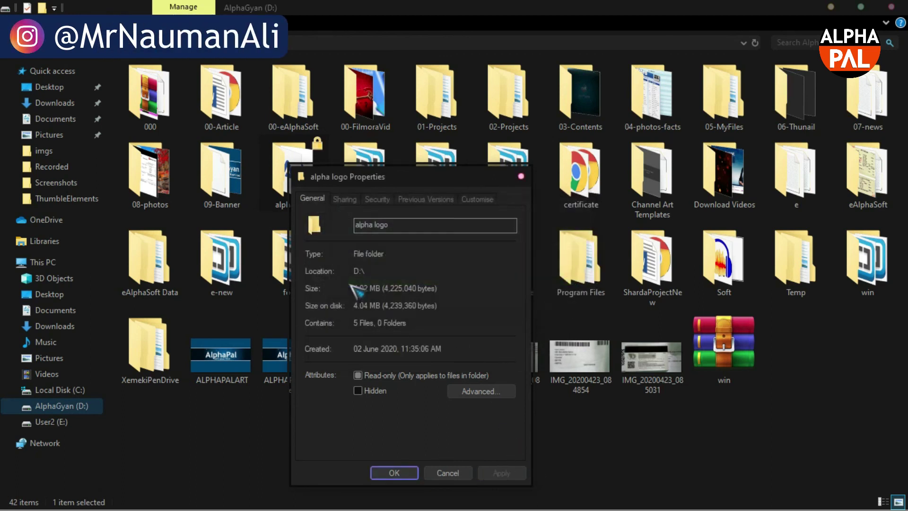
left_click(405, 470)
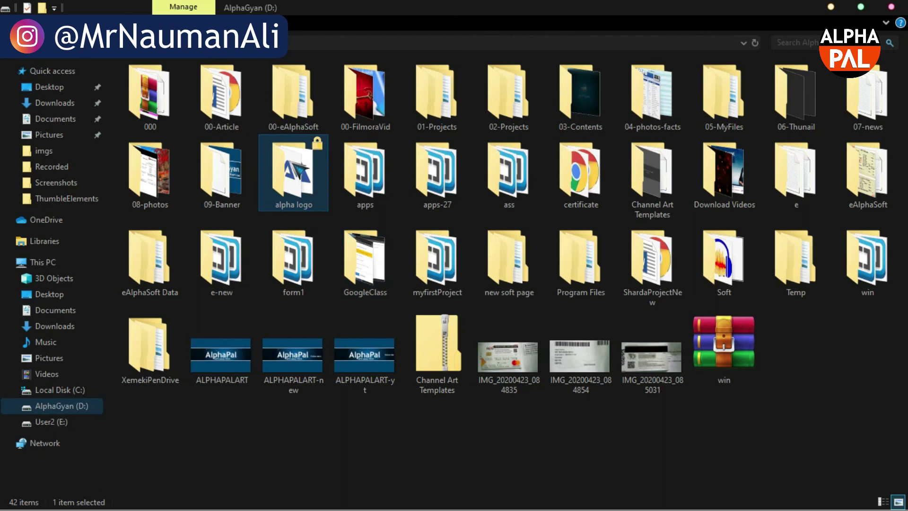
Open the alpha logo folder to view its files, and return to the AlphaGyan (D:) drive.
double_click(298, 172)
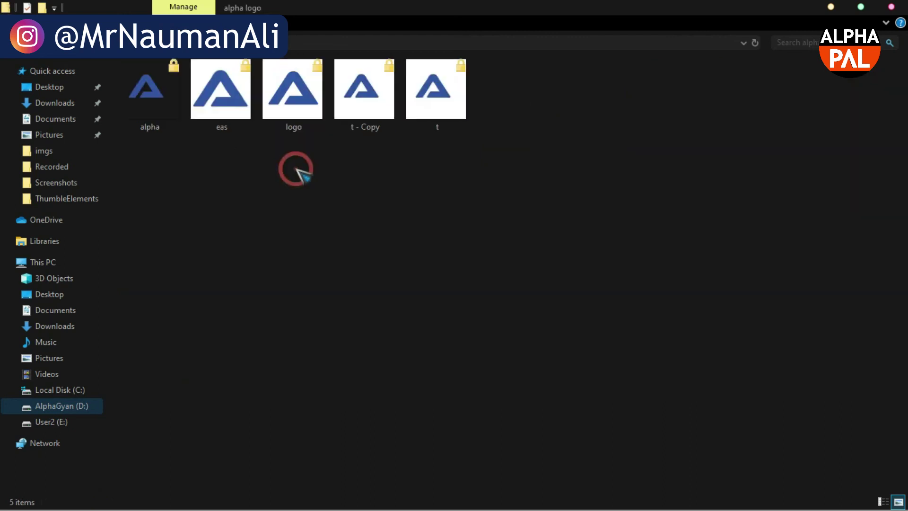
right_click(386, 187)
left_click(423, 238)
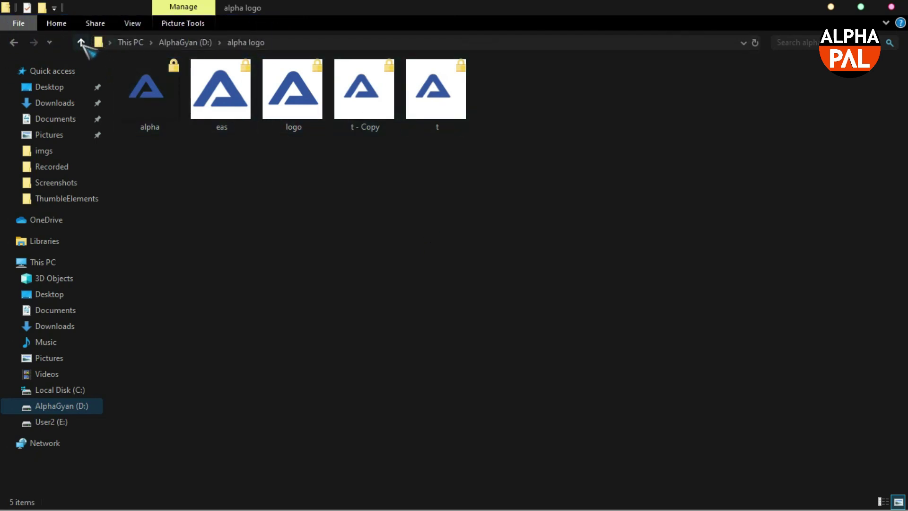
left_click(81, 43)
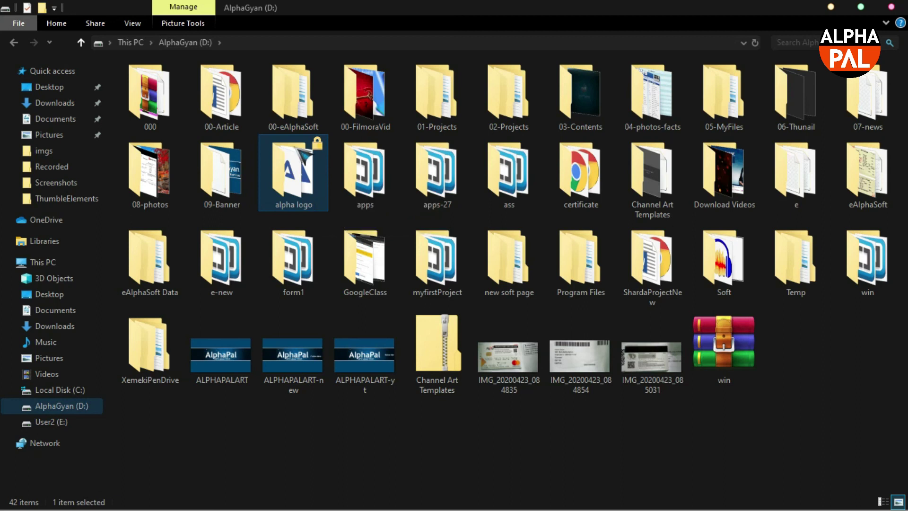
Reopen the alpha logo folder and examine the lock marks on its image files.
double_click(303, 156)
left_click_drag(511, 101, 171, 98)
left_click(543, 136)
left_click_drag(543, 105, 181, 109)
left_click(176, 105)
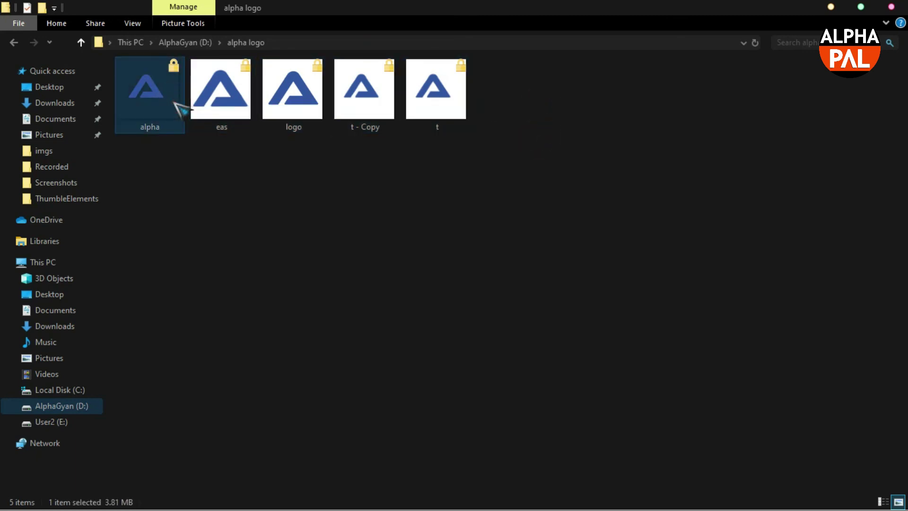
left_click(281, 201)
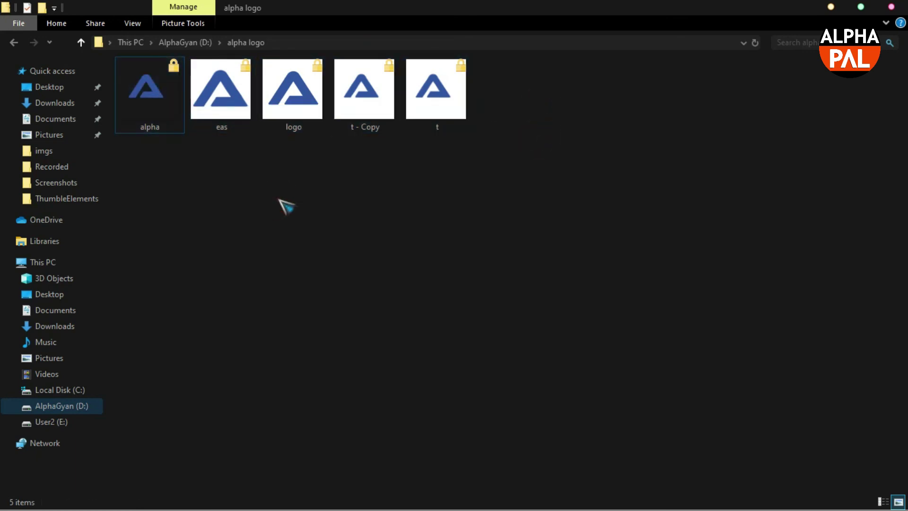